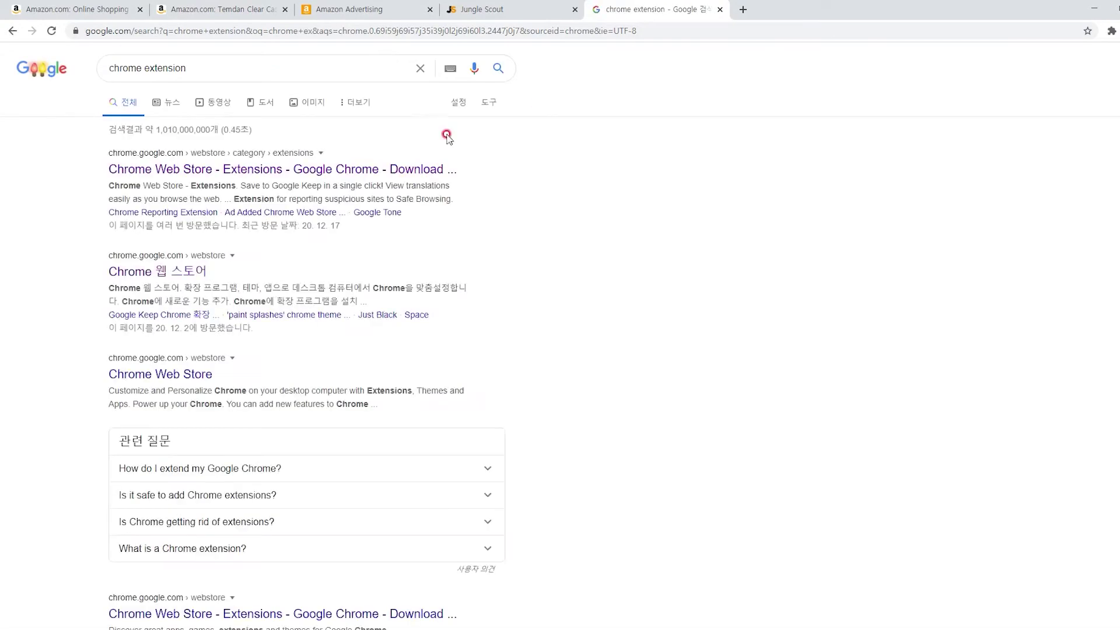
- Search the Chrome Web Store for "jungle scout" and open the Jungle Scout: Extension listing
click(326, 168)
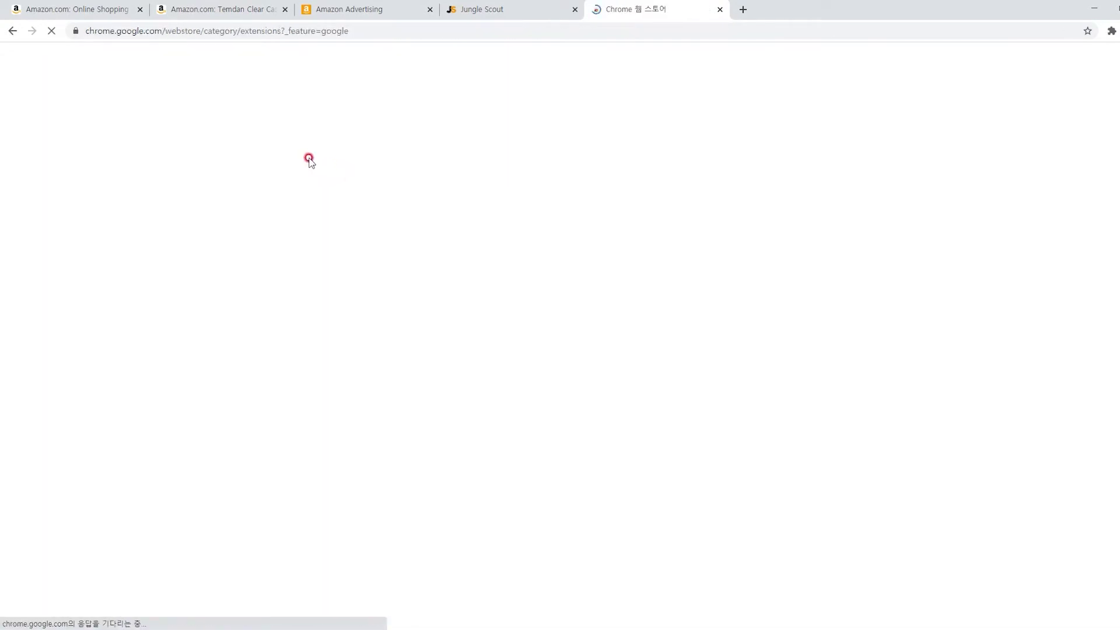
click(292, 106)
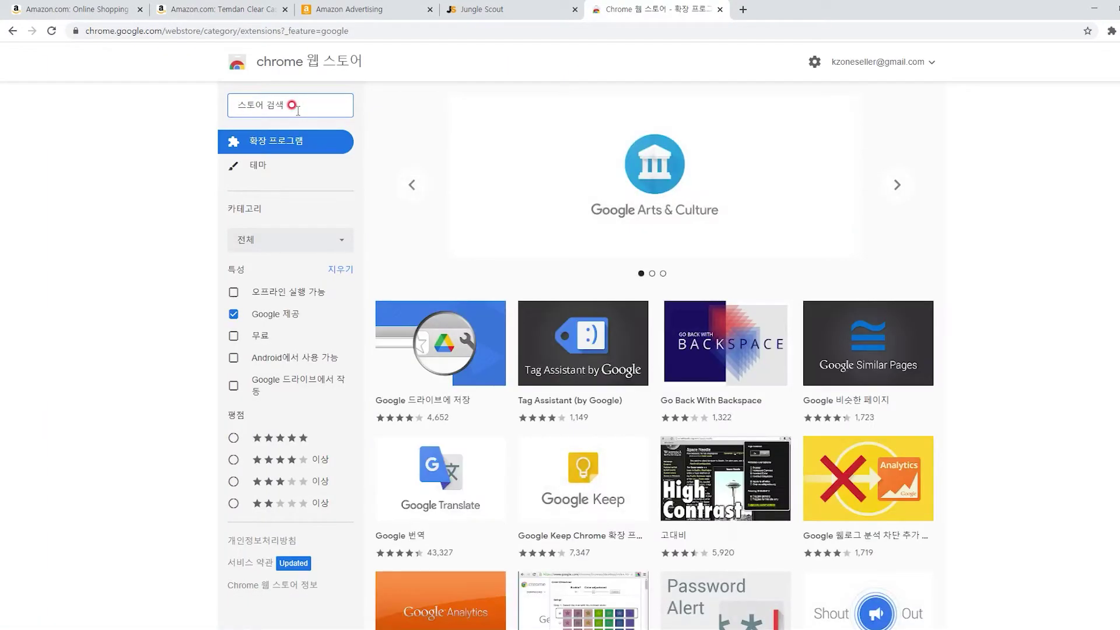
text(jungle)
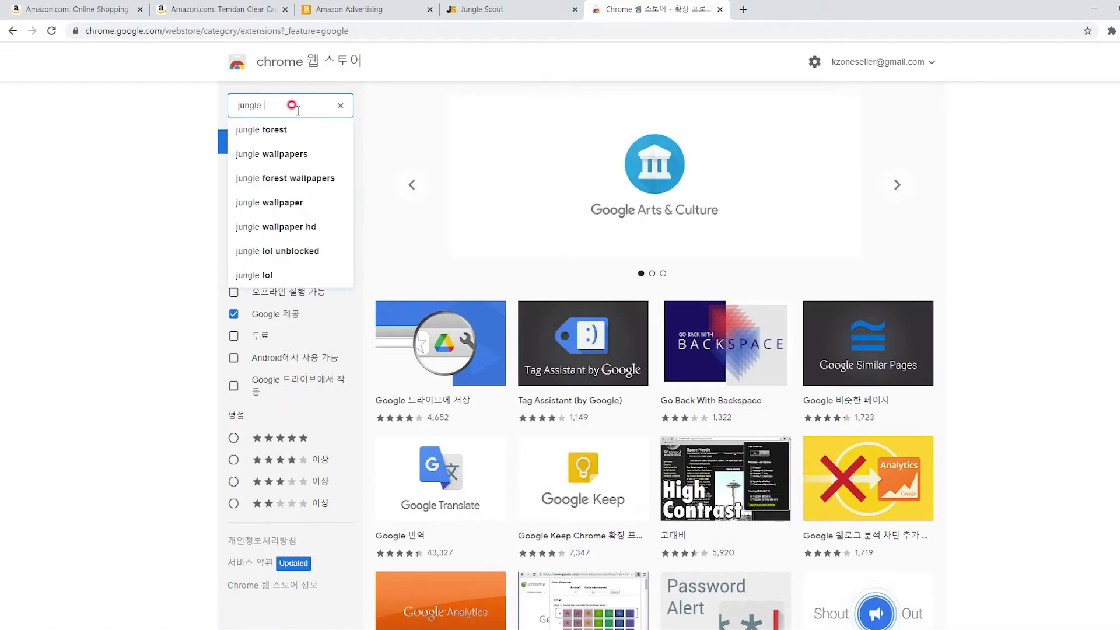
text( scout)
key(Return)
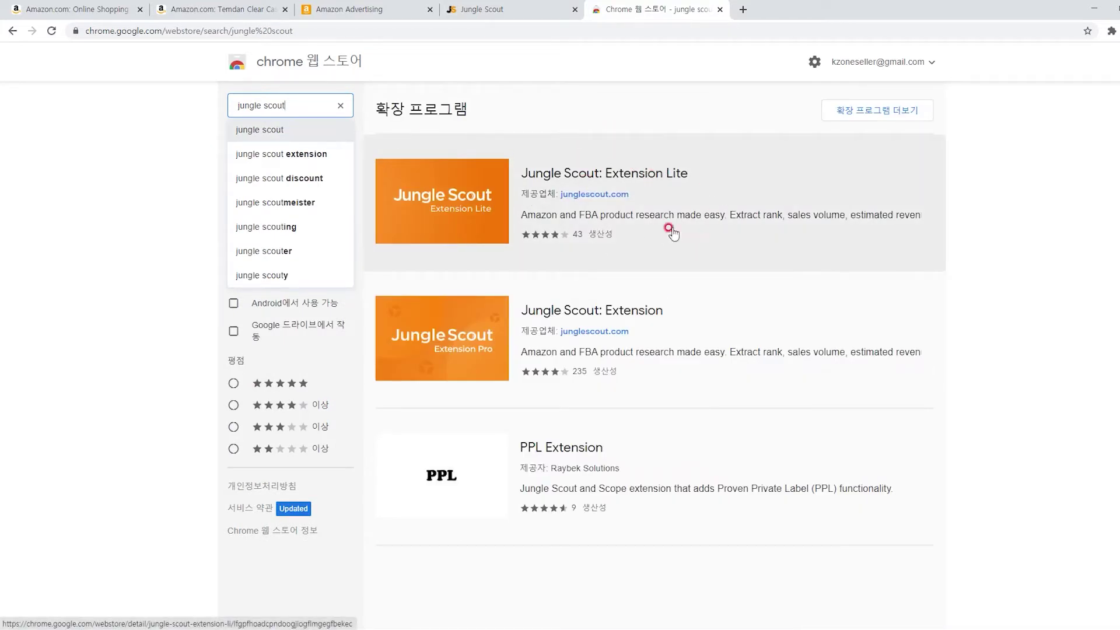
click(670, 342)
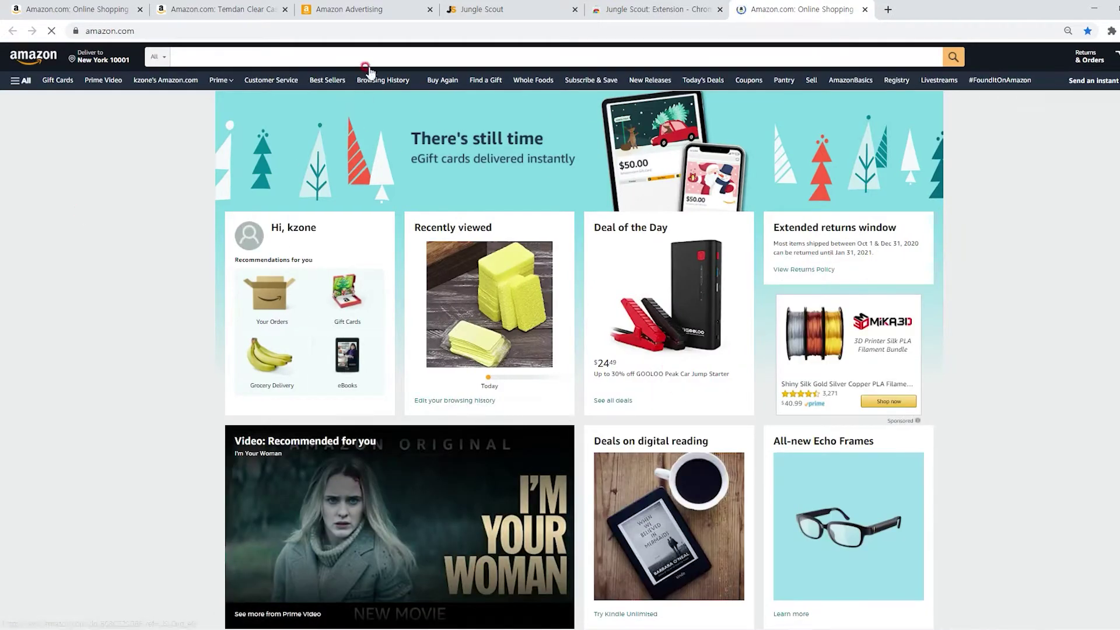
- Choose Jungle Scout: Extension from the installed extensions on Amazon's home page and search Amazon for "iphone case"
click(1112, 30)
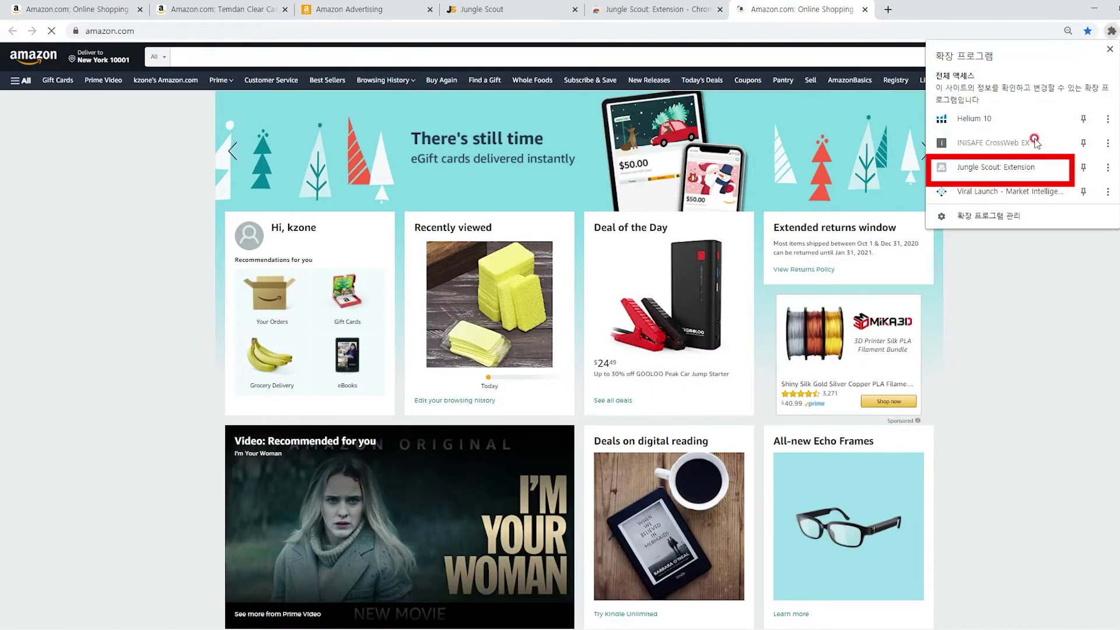
click(1015, 168)
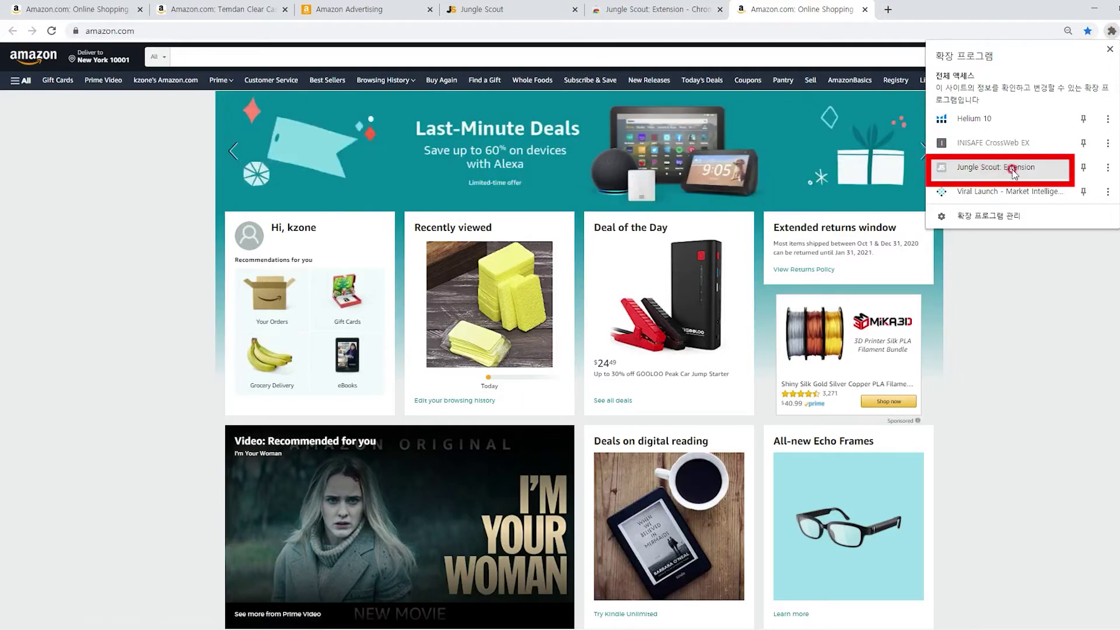
click(283, 50)
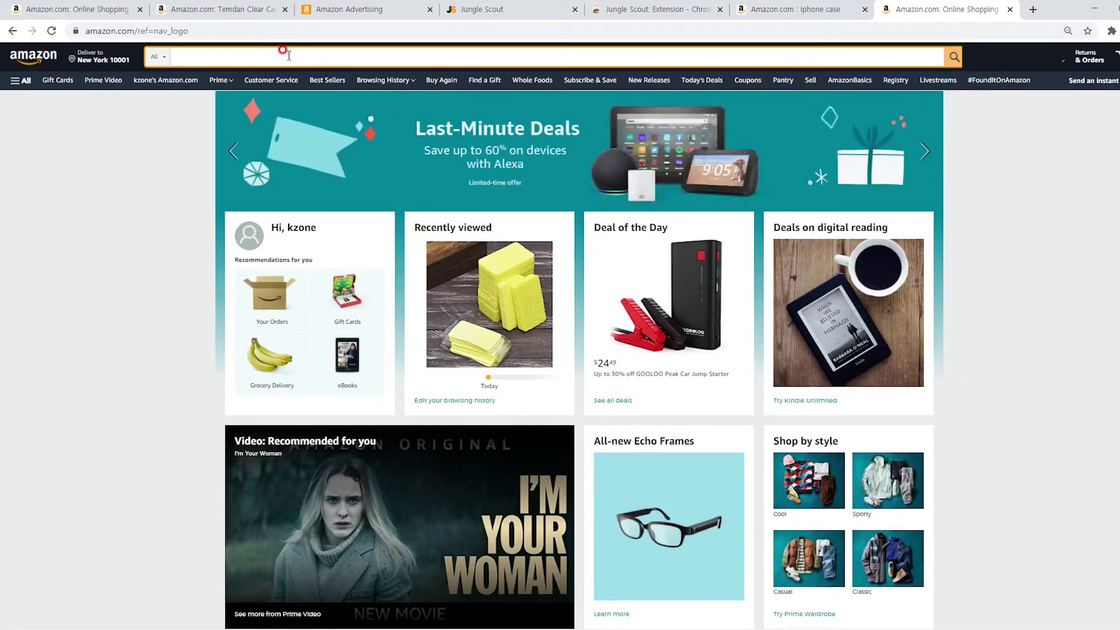
text(iphone case)
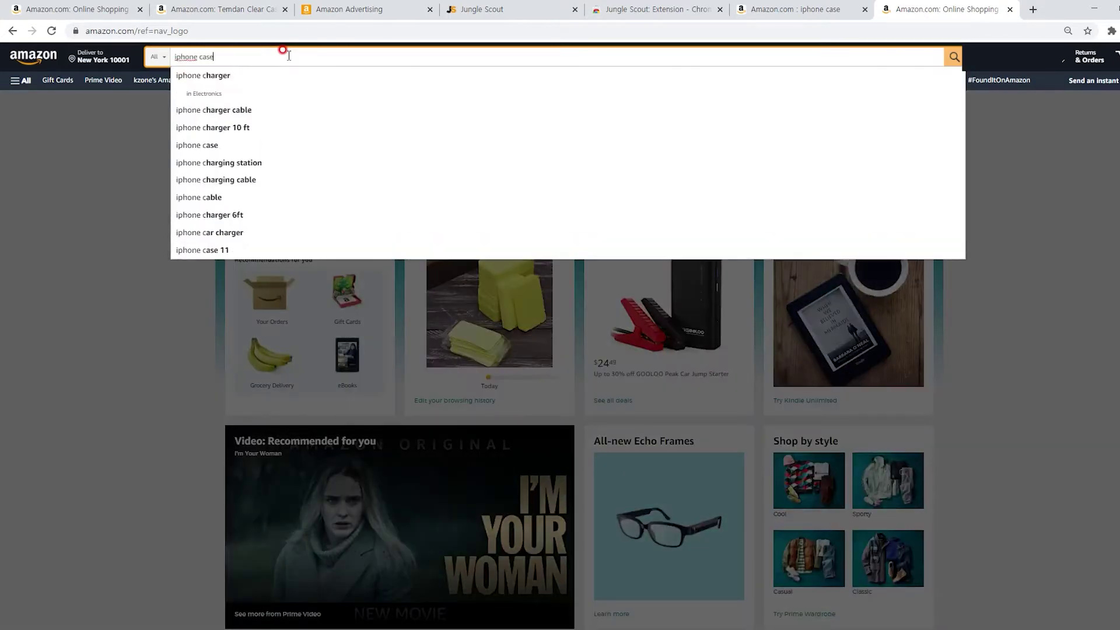
key(Return)
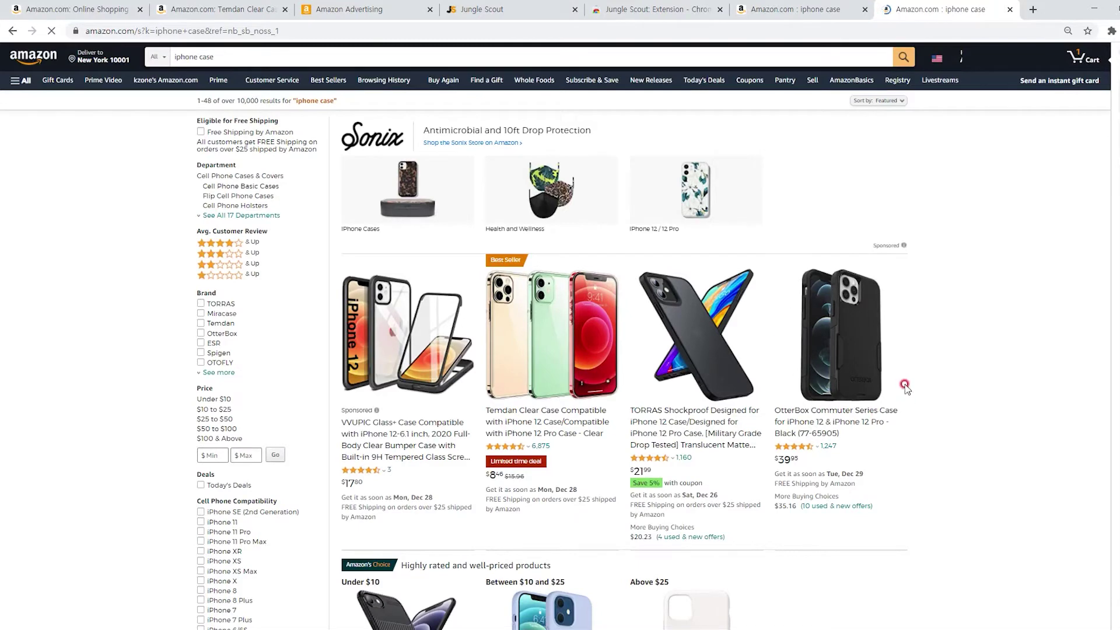
- Review the product data under the first iphone case listings and open the Jungle Scout results table for them
scroll(911, 357, down, 2)
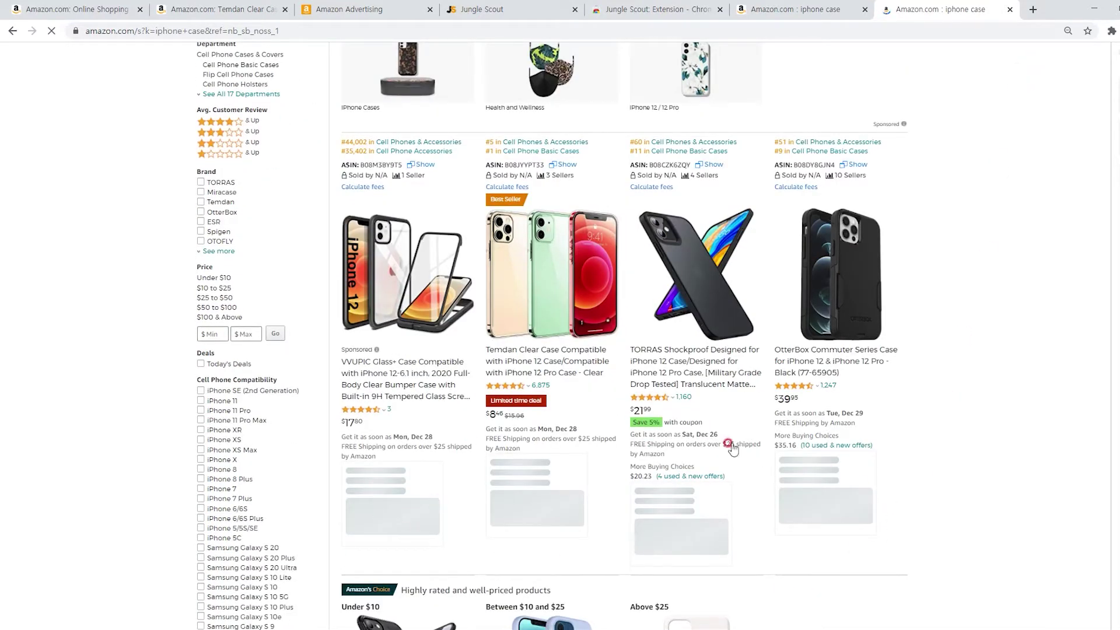
scroll(912, 464, down, 3)
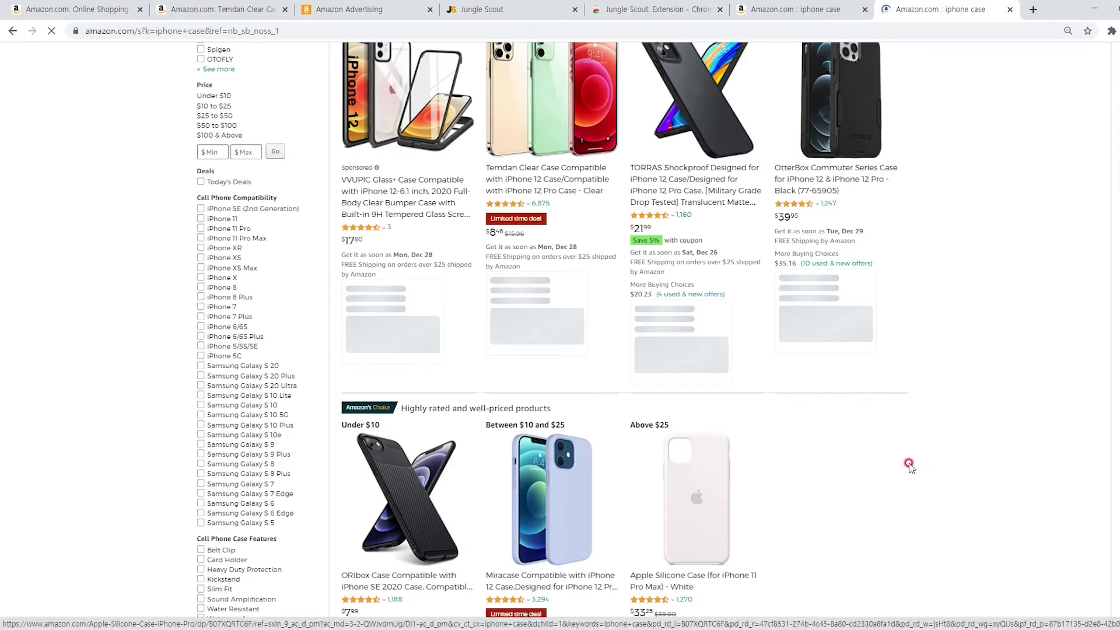
scroll(875, 376, up, 2)
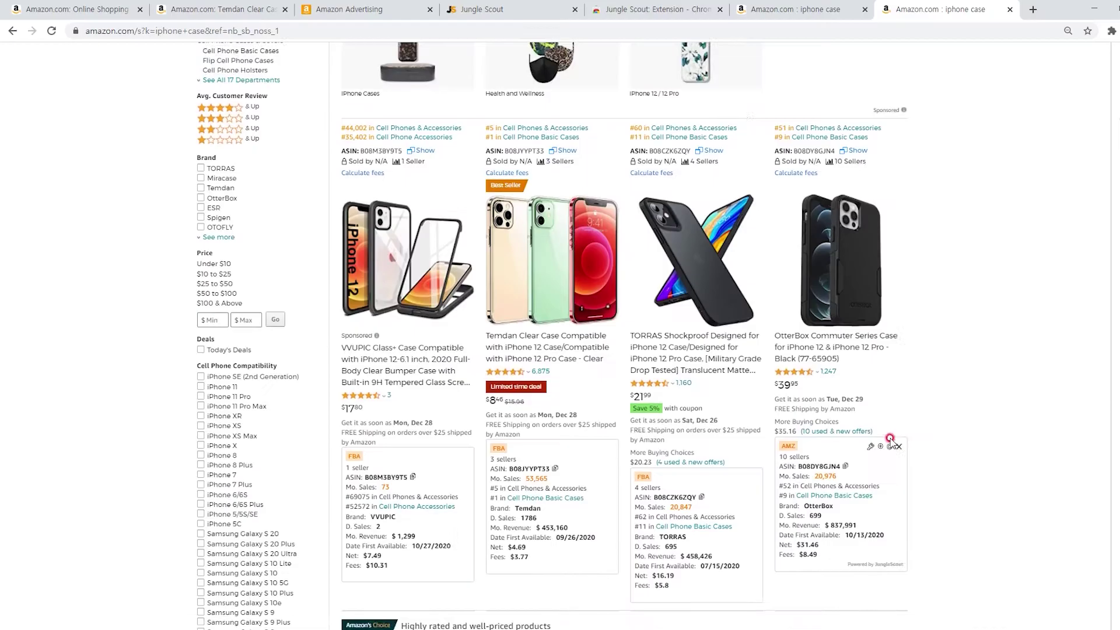
scroll(1021, 345, up, 1)
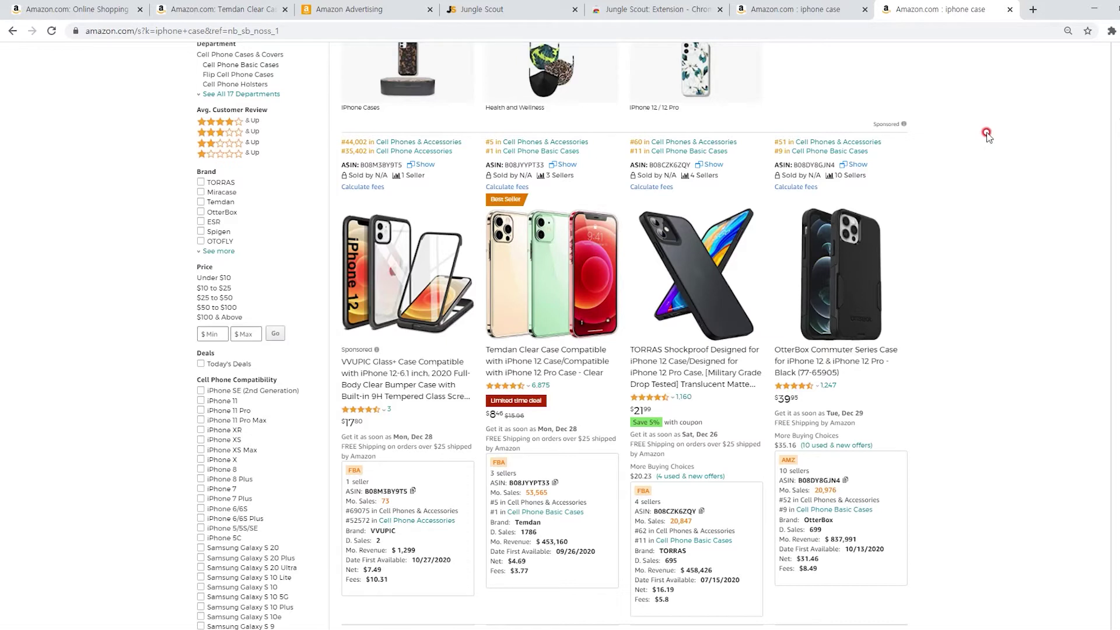
click(1111, 30)
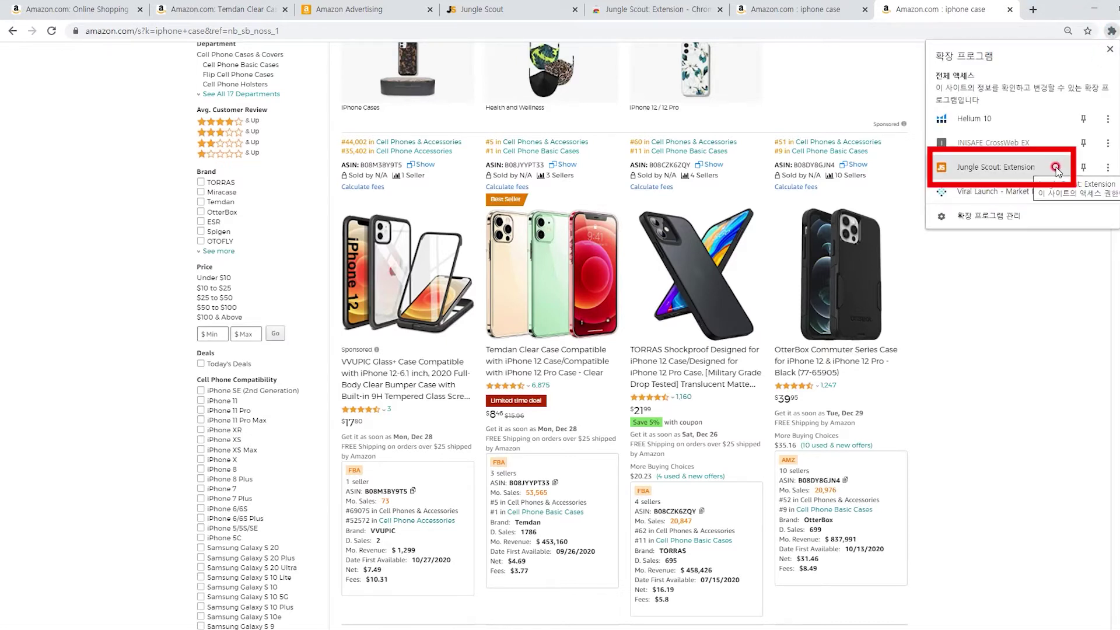
click(1001, 169)
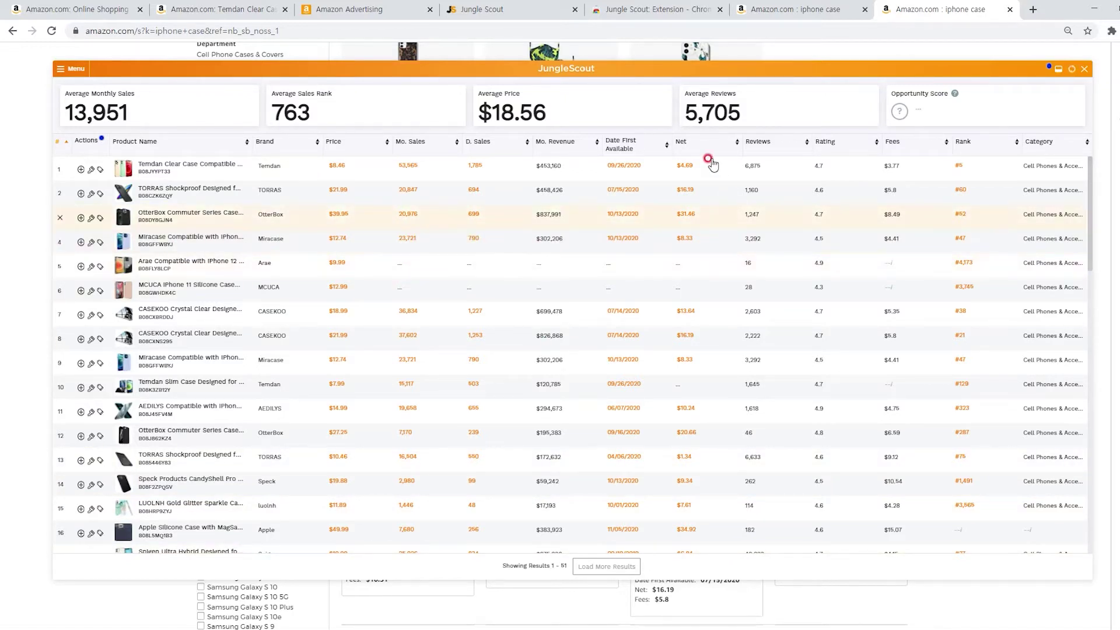
mouse_move(913, 292)
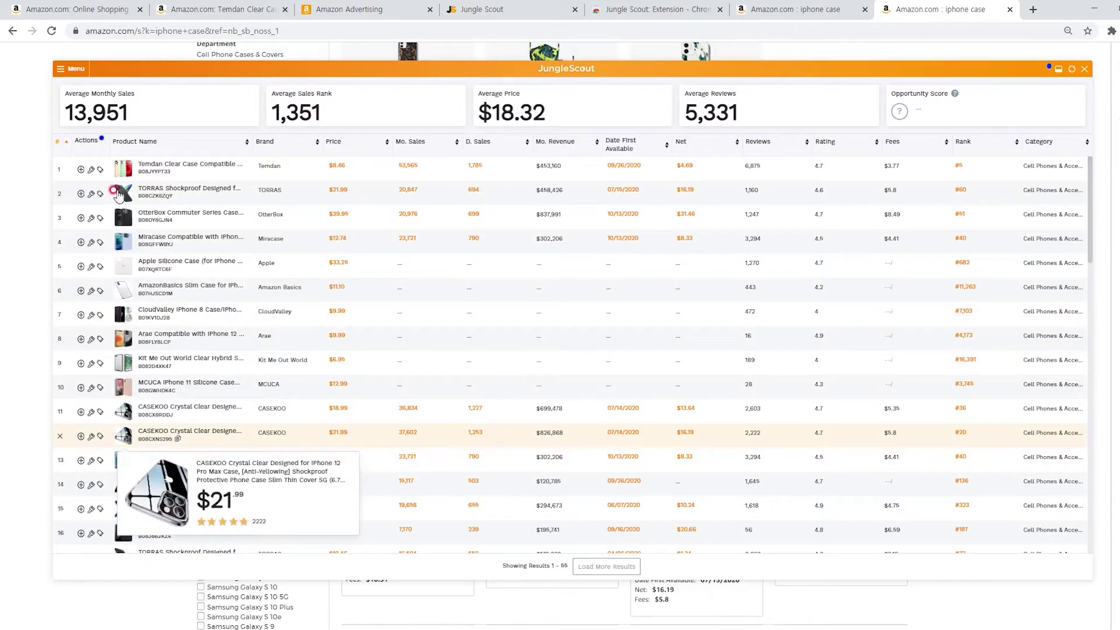
- Review the data points offered in Jungle Scout's Customize View settings and return to the results table
click(68, 69)
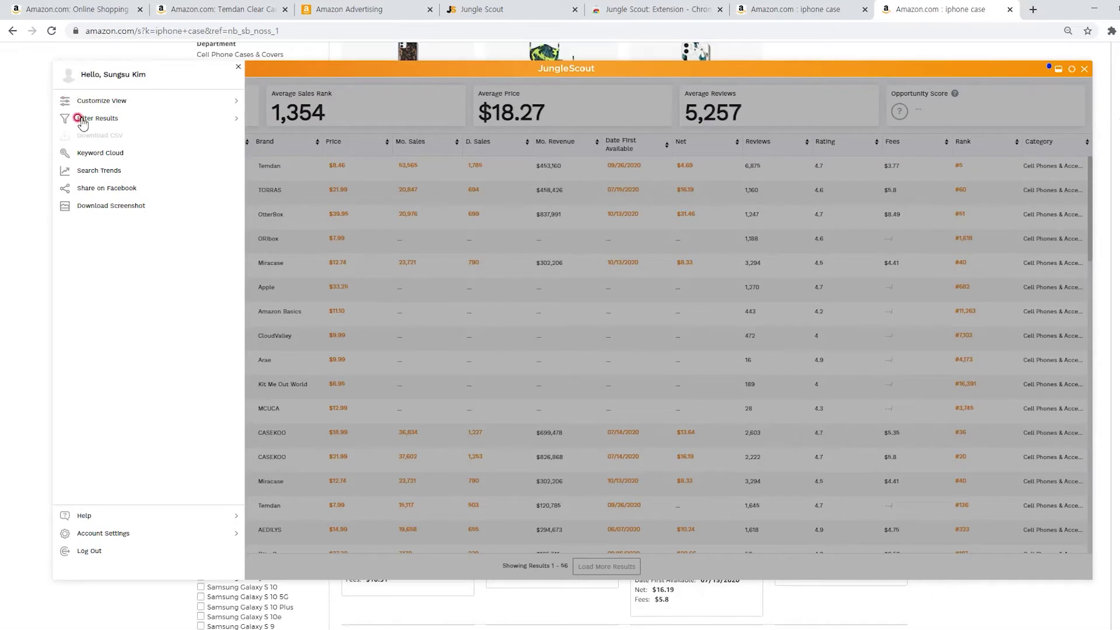
click(114, 102)
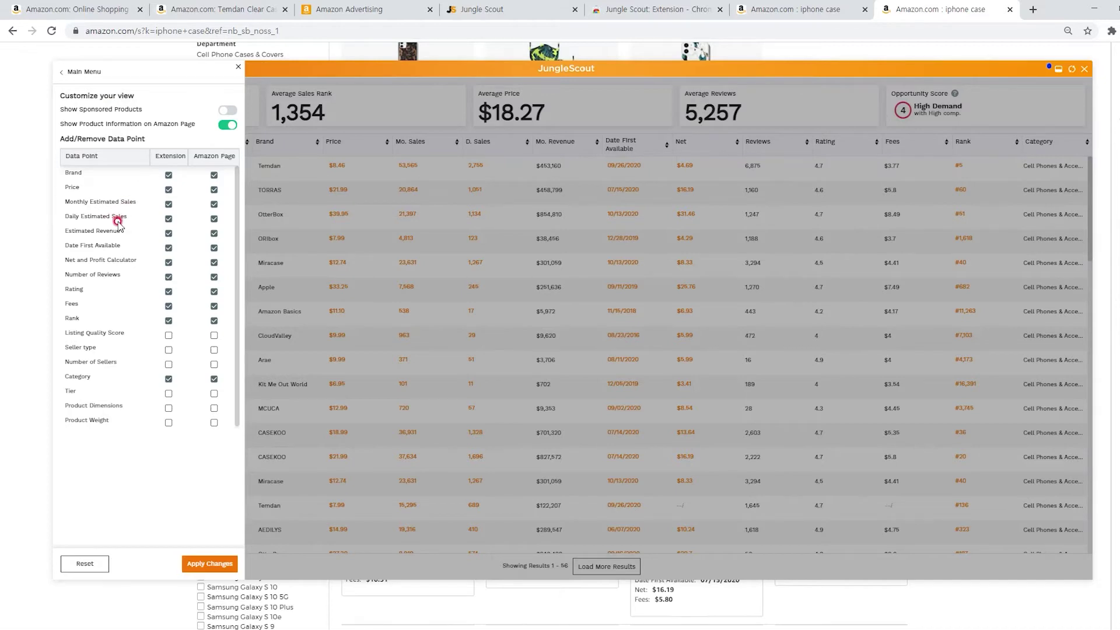
click(238, 67)
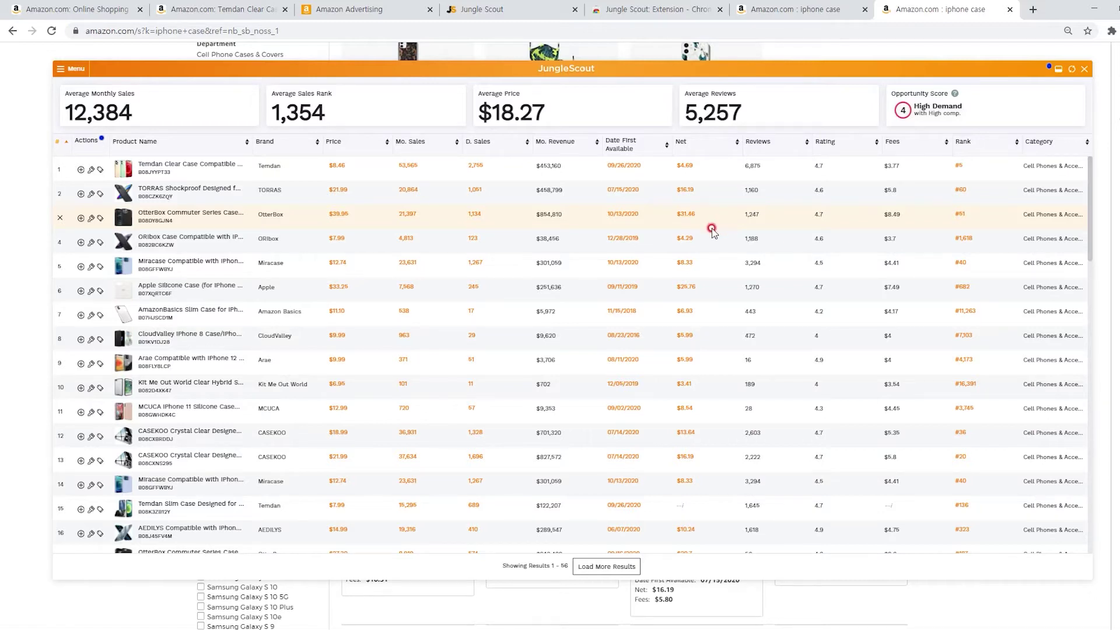
- View the historical monthly sales and marketplace price charts of the OtterBox Commuter Series case
click(410, 217)
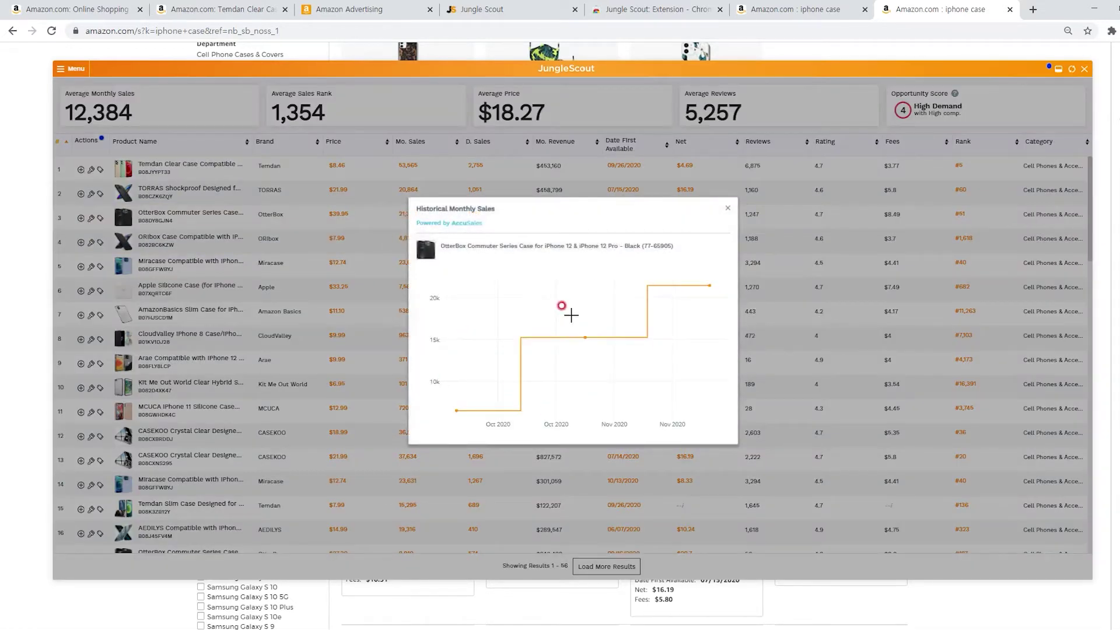
click(736, 208)
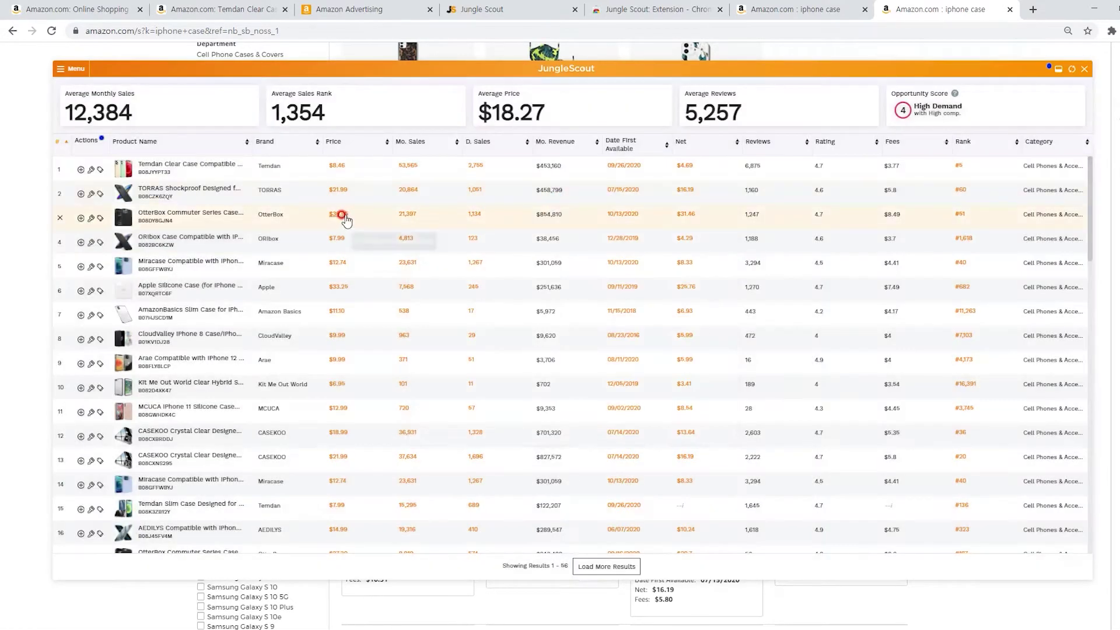
click(338, 214)
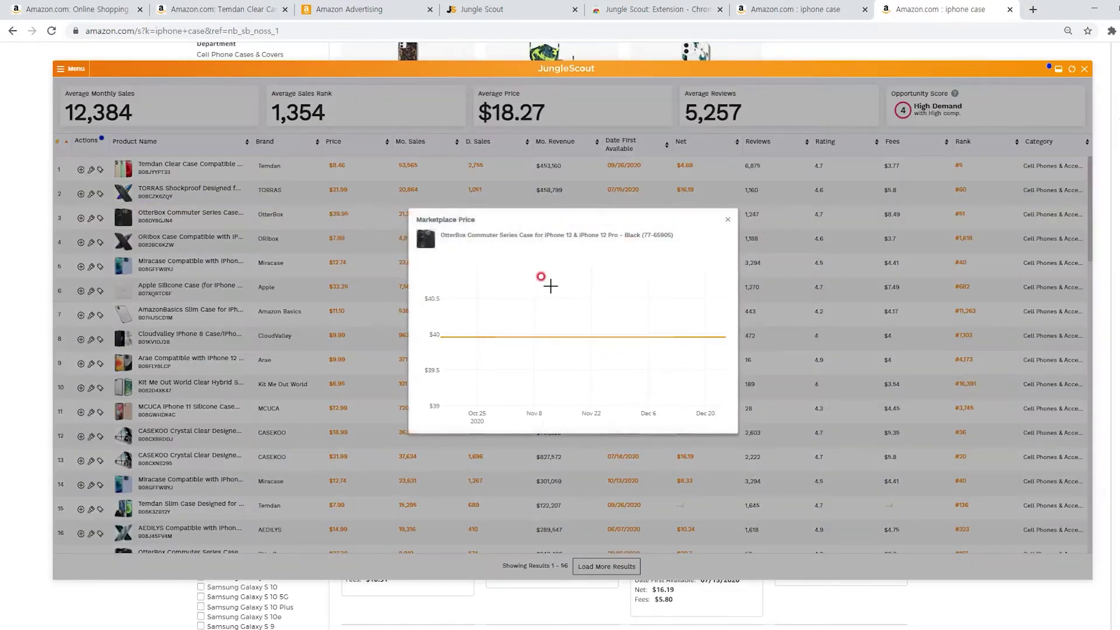
click(726, 220)
- View the Apple Silicone Case's marketplace price chart and the historical daily sales chart of the Miracase case
click(339, 287)
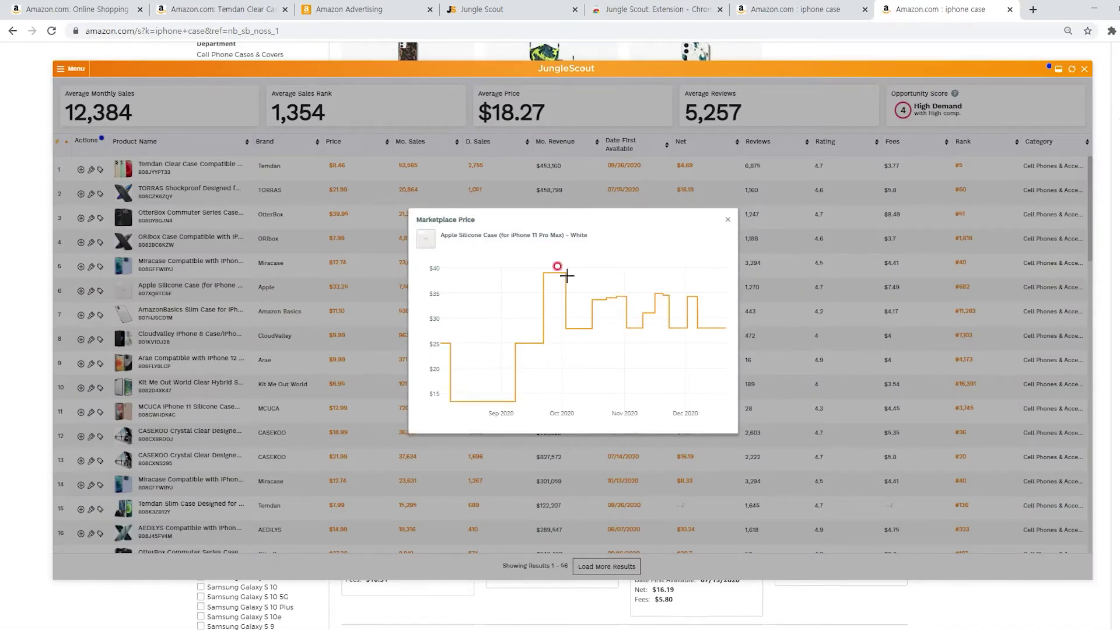
click(726, 221)
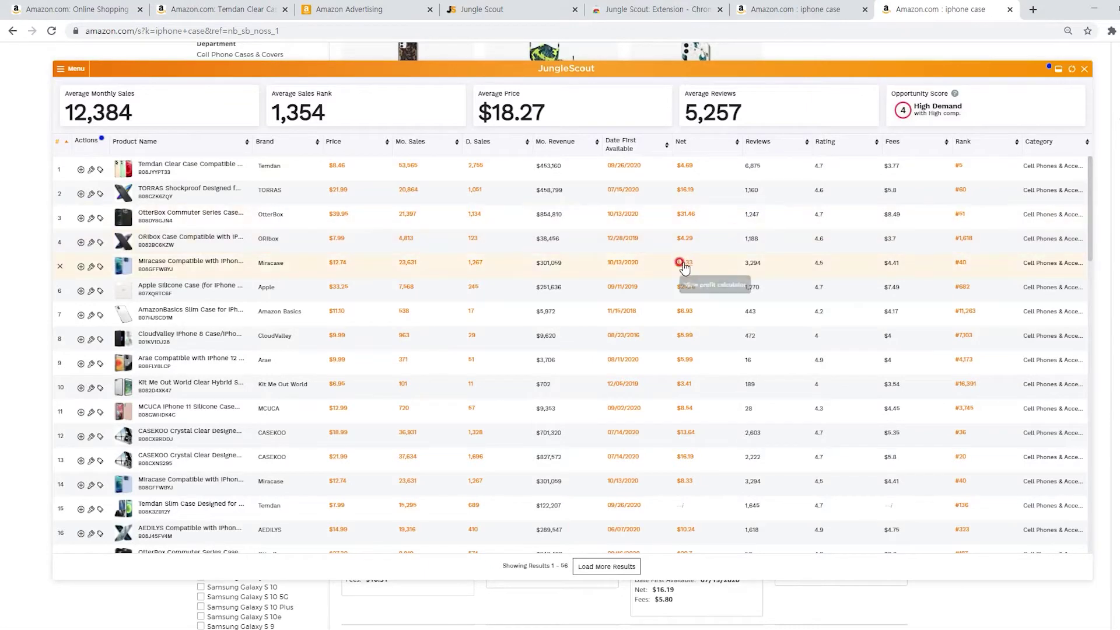
click(474, 264)
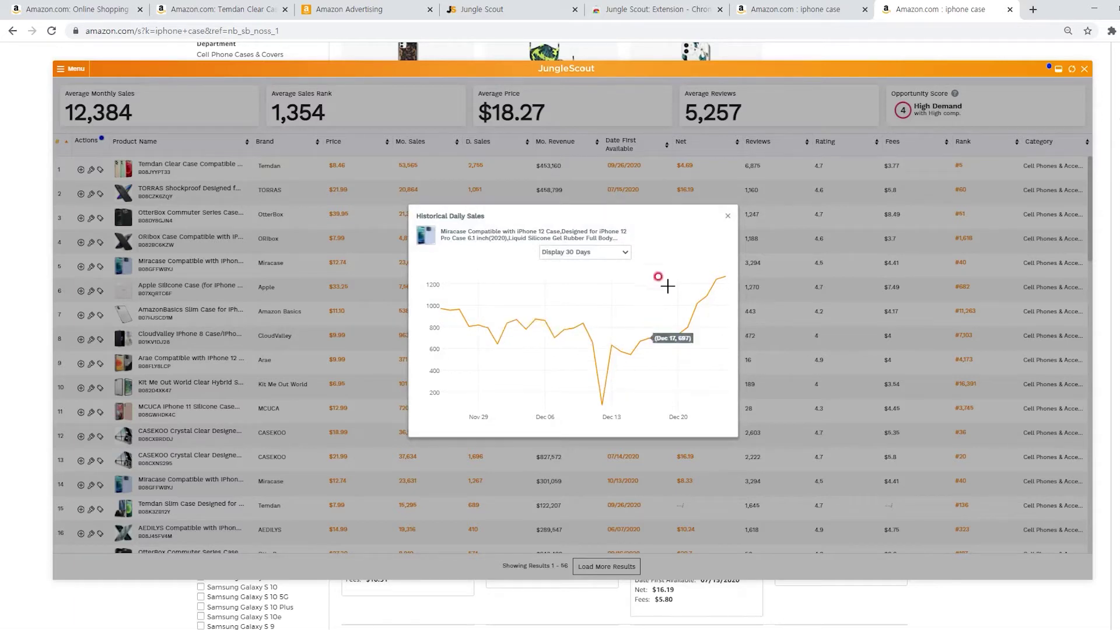
click(726, 218)
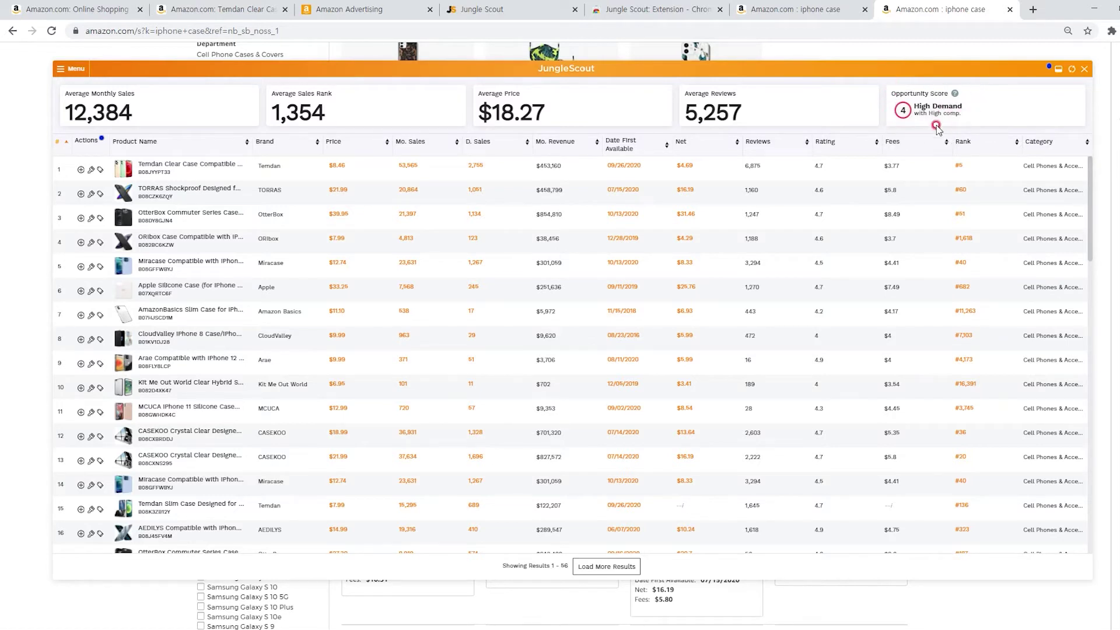
- Read the explanation of the Opportunity Score and close the Jungle Scout results table
mouse_move(956, 96)
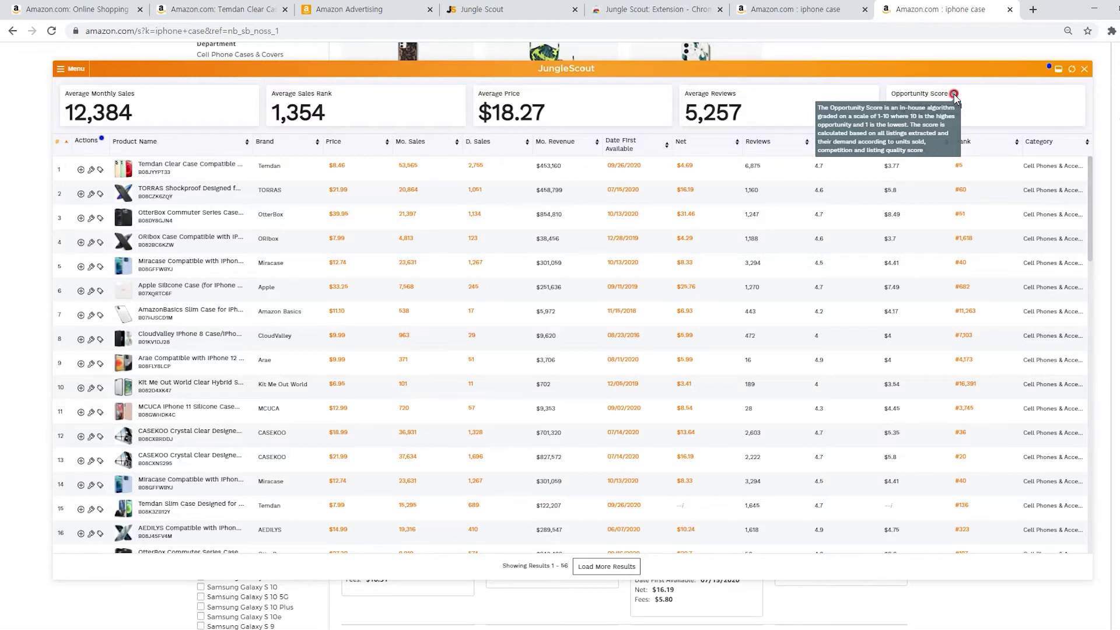
key(Escape)
- Disable the Helium 10 extension and check the product data under the iphone case listings
scroll(990, 186, down, 2)
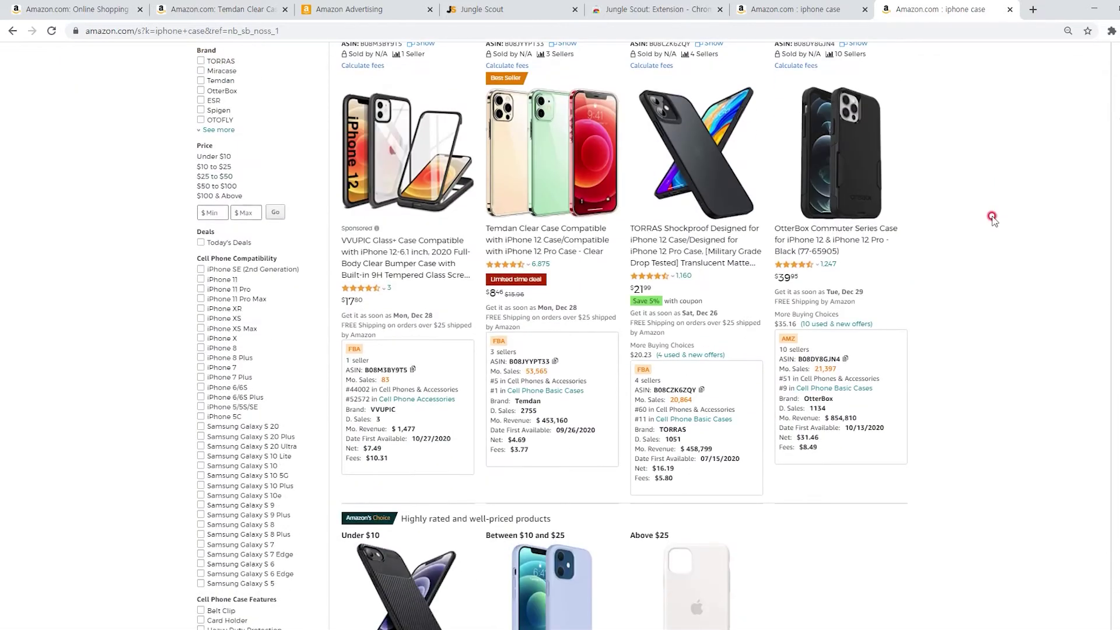
mouse_move(899, 340)
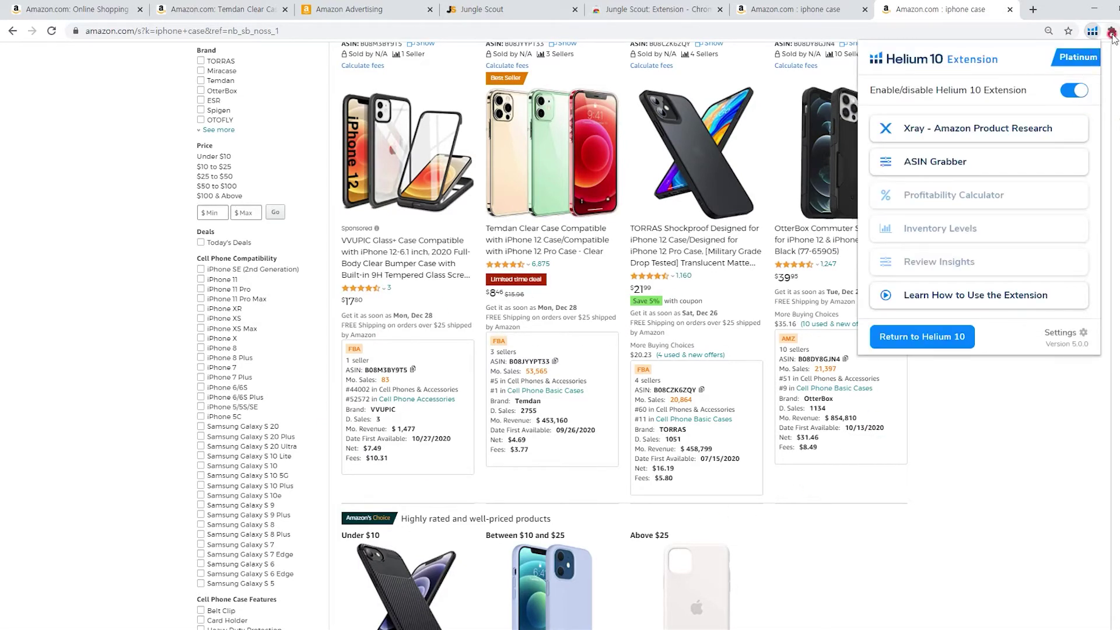
click(1076, 82)
click(1001, 409)
scroll(969, 368, up, 4)
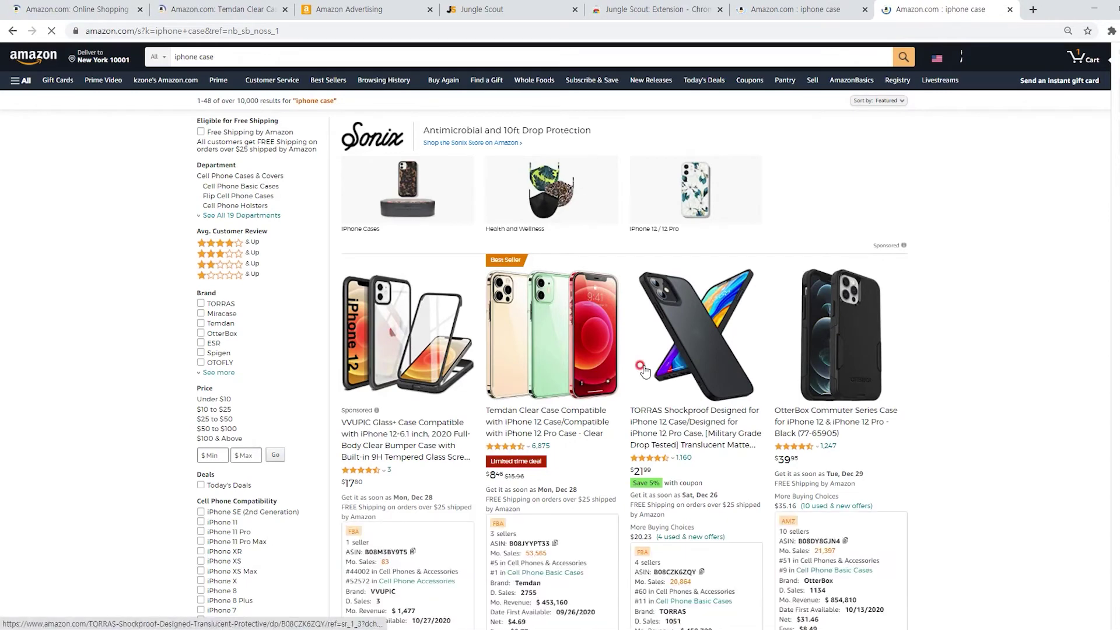
scroll(829, 500, down, 2)
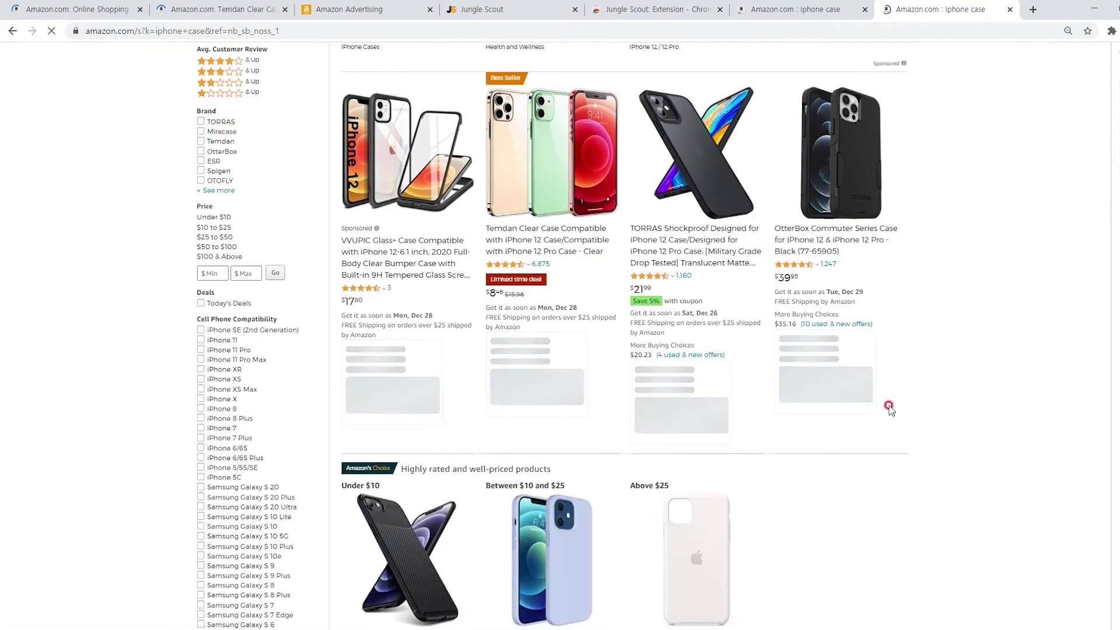
scroll(842, 457, up, 1)
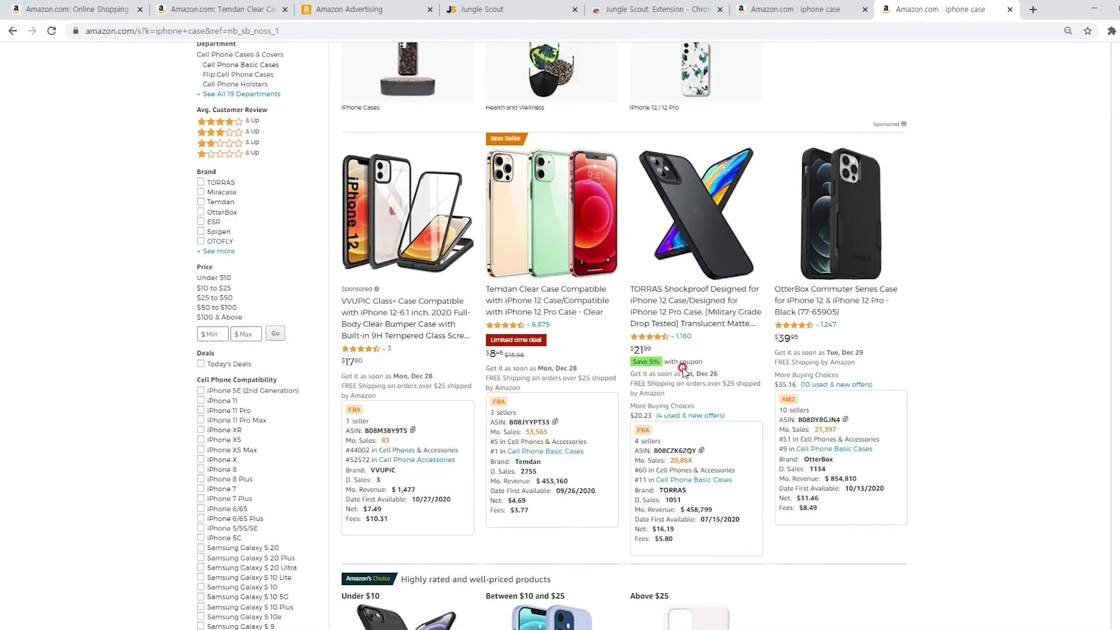
click(1111, 31)
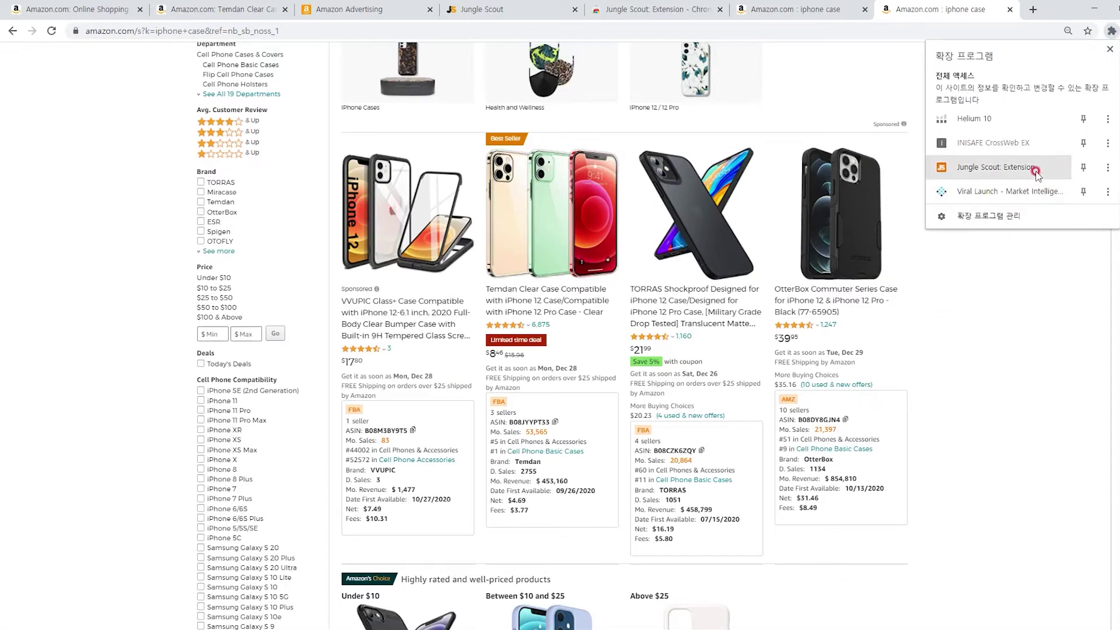
click(1043, 306)
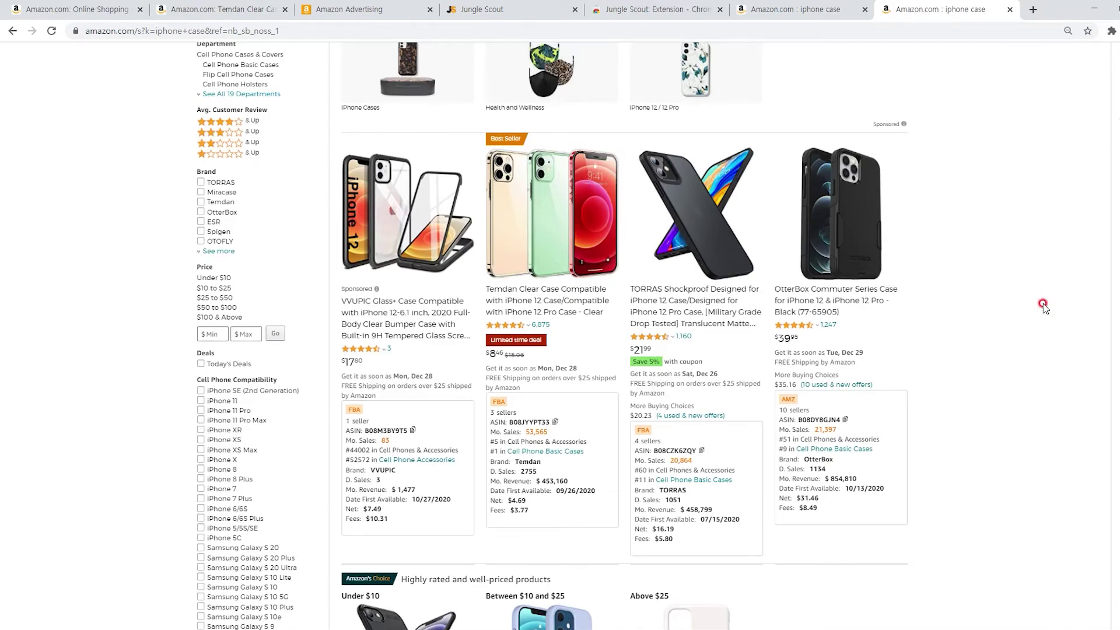
- Examine the sales and revenue data under the CASEKOO, Miracase and Temdan Slim Case listings
scroll(1038, 294, down, 15)
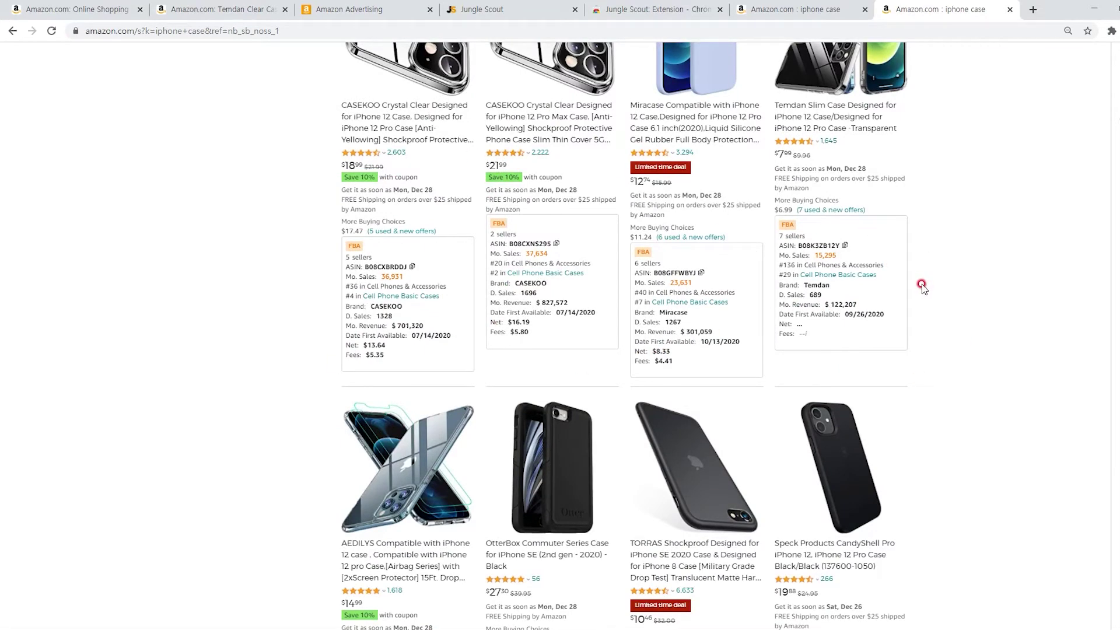
scroll(932, 259, up, 2)
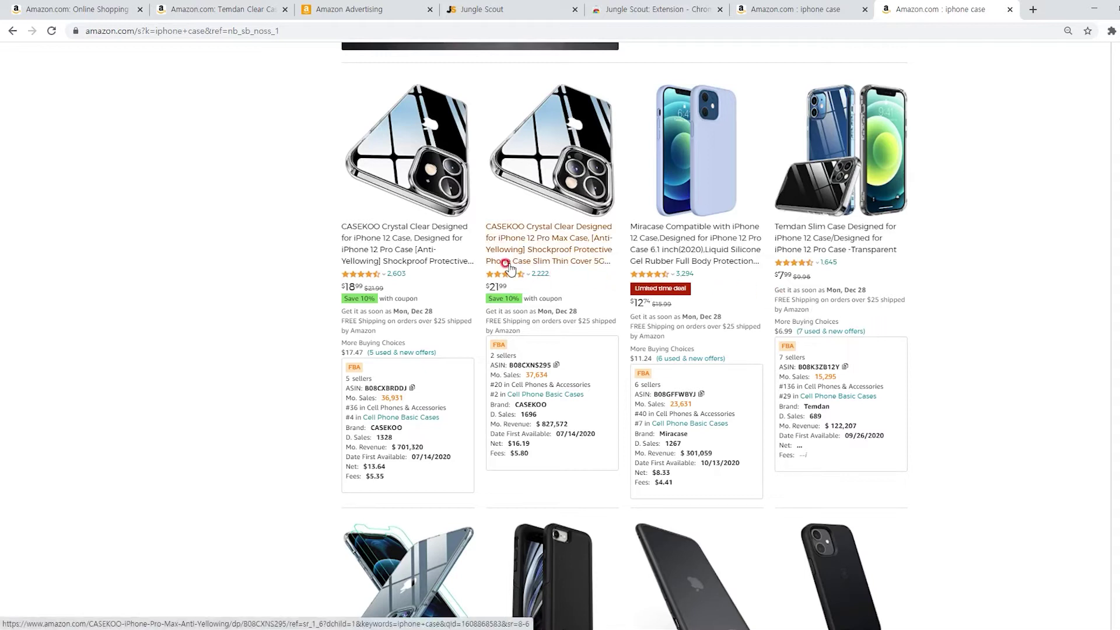
- Switch to the Jungle Scout web app and open the Sales Estimator from its Toolbox
click(528, 10)
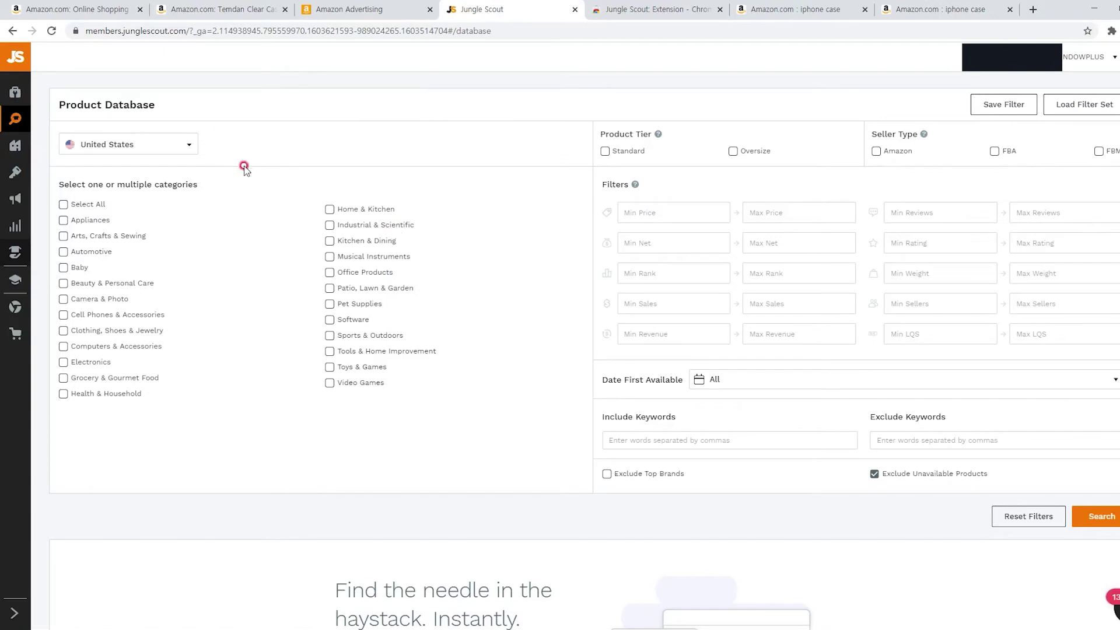
mouse_move(37, 65)
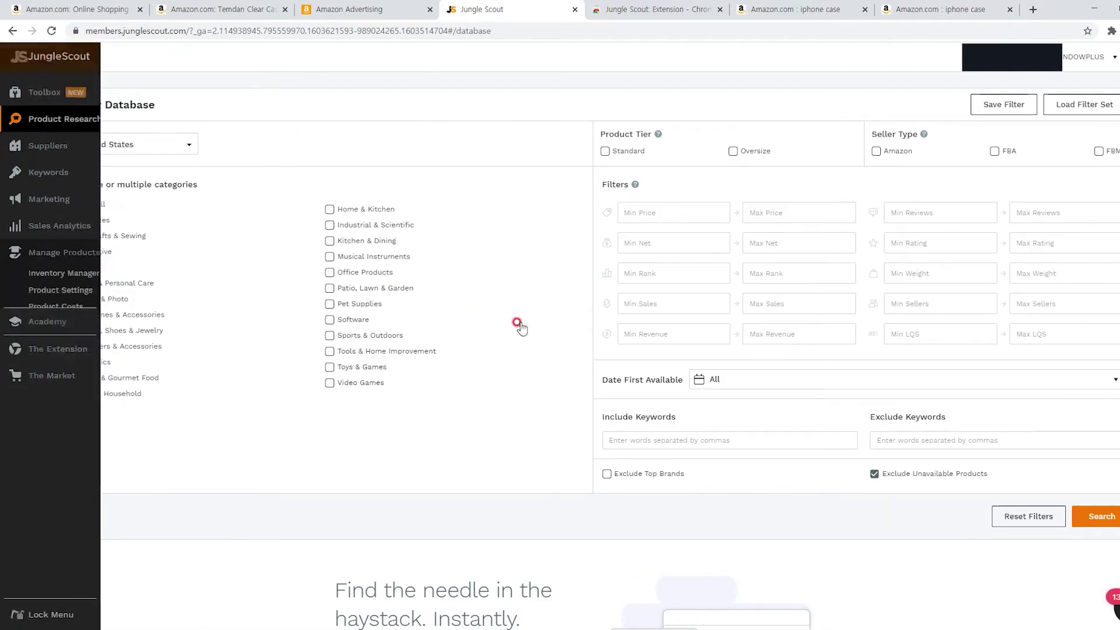
scroll(456, 289, down, 3)
scroll(457, 288, up, 3)
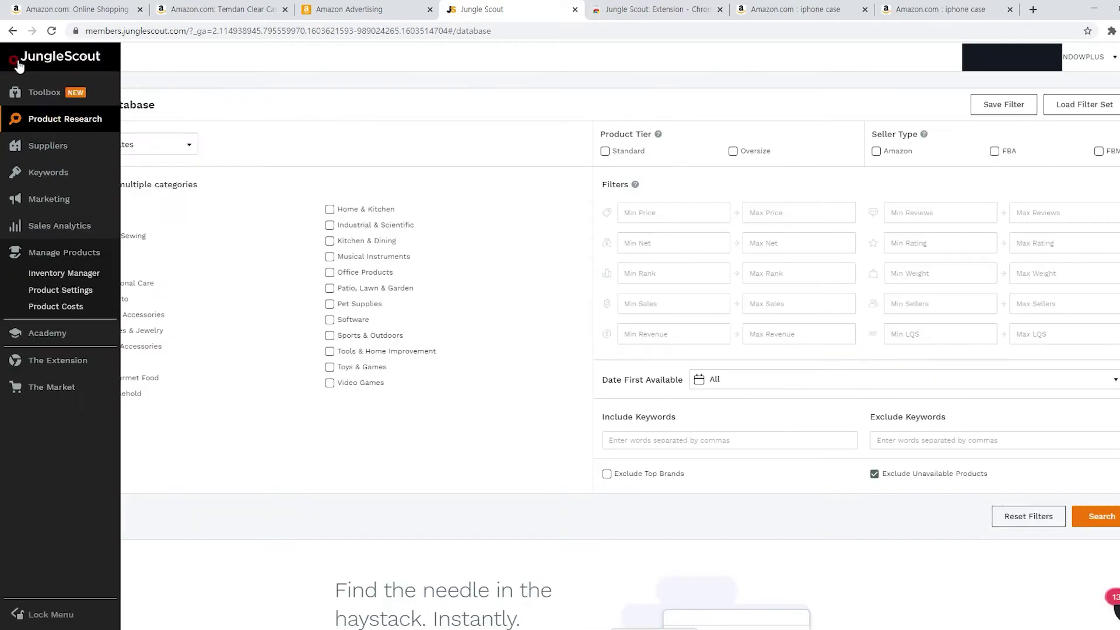
click(52, 94)
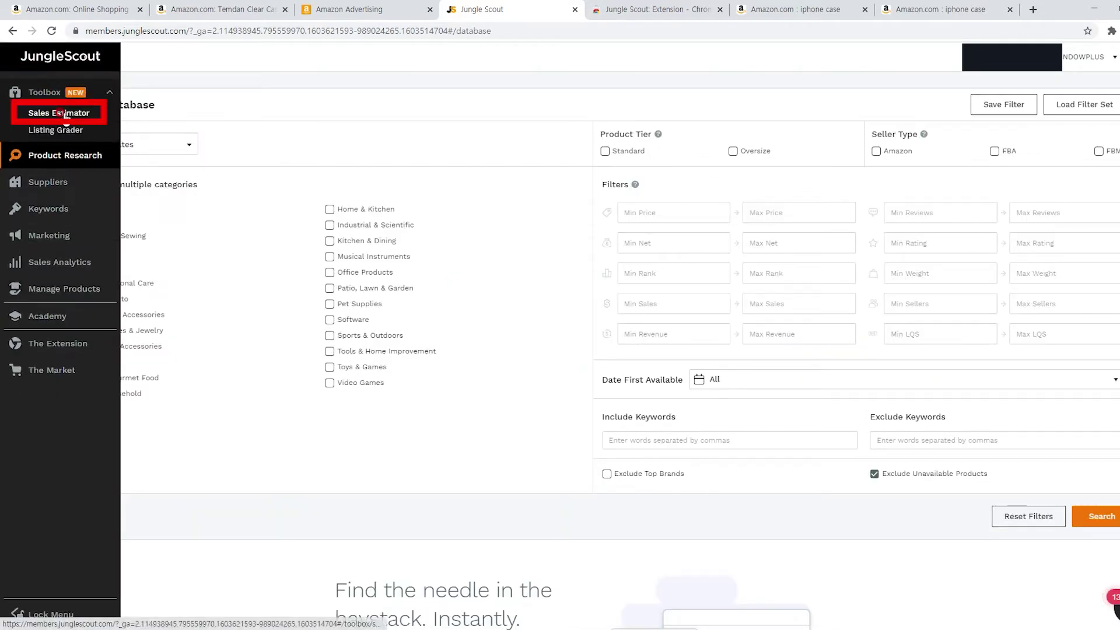
click(66, 115)
- Estimate the monthly sales for Best Seller's Rank 10000 in the Baby category of the United States marketplace
click(475, 355)
click(371, 422)
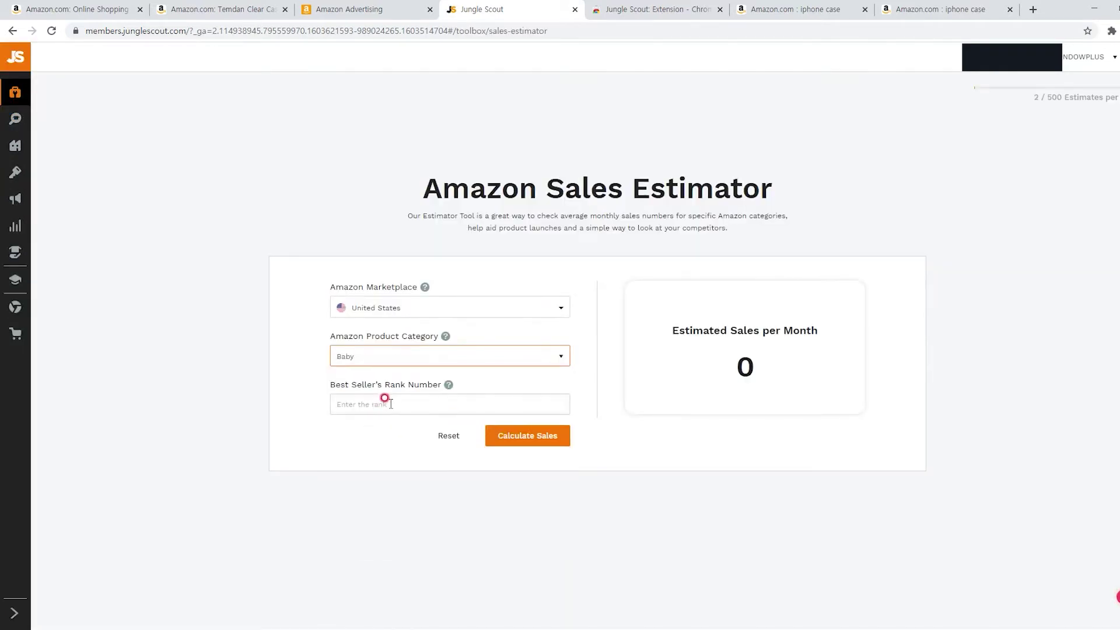
click(395, 403)
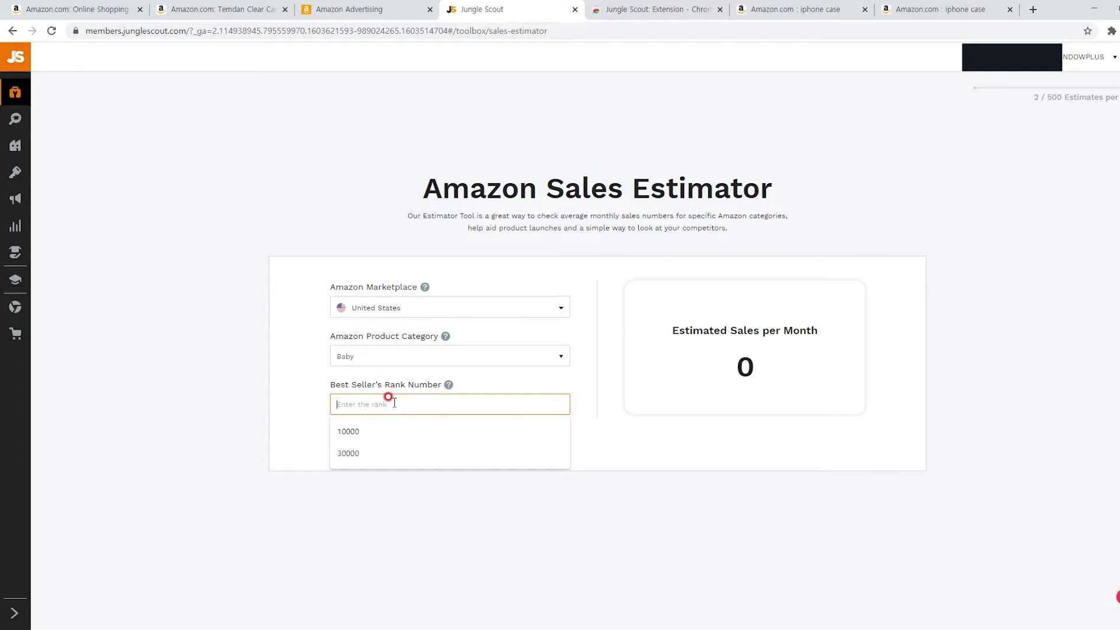
text(10000)
key(Return)
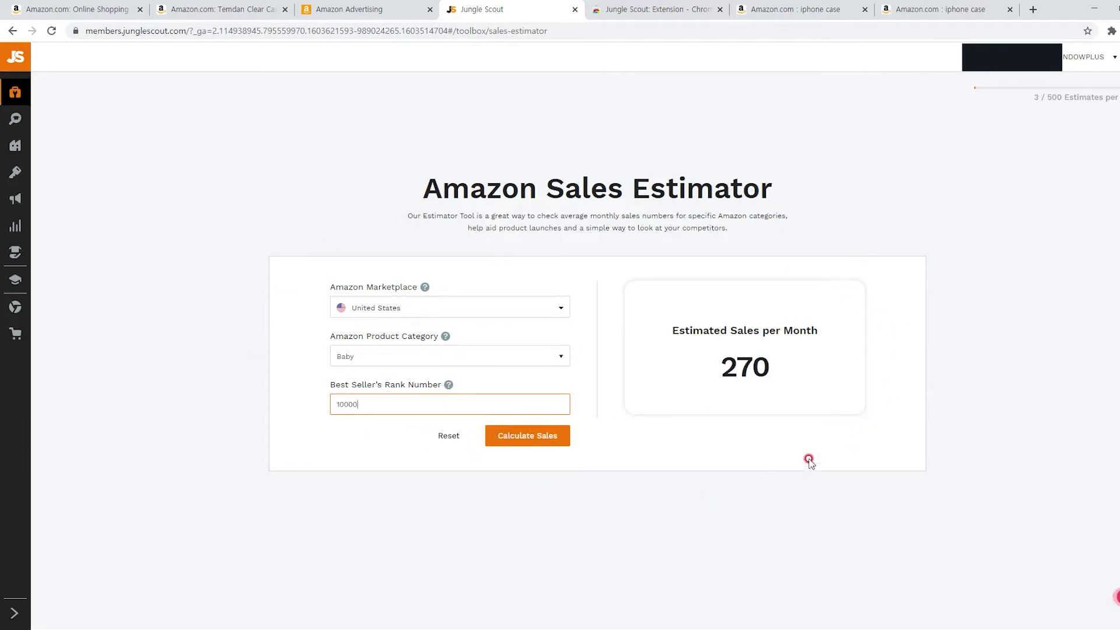
drag(785, 377, 678, 328)
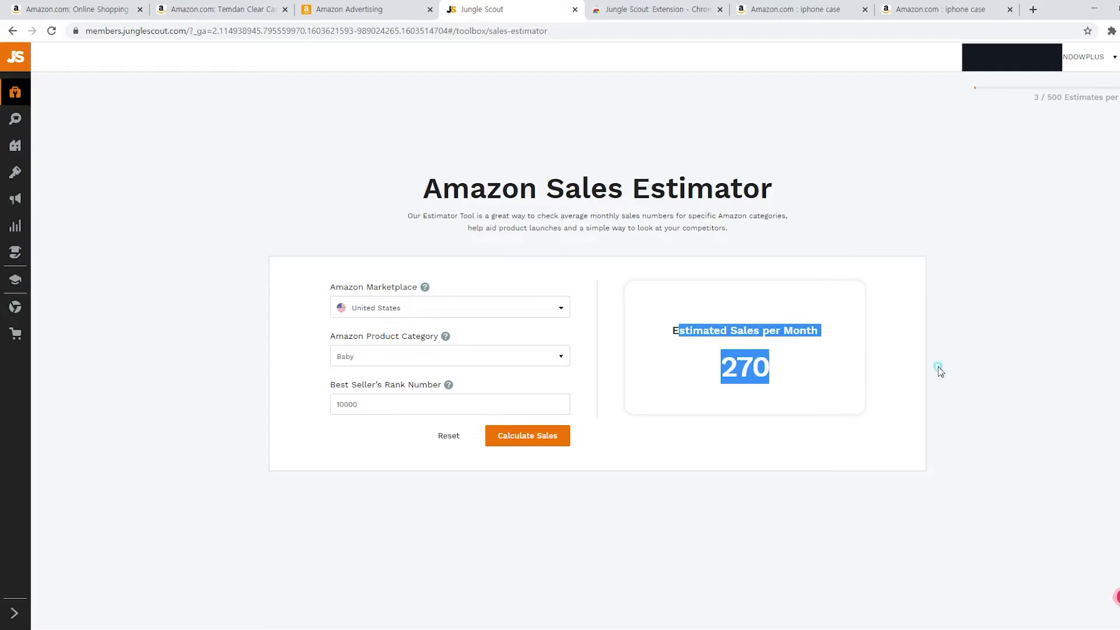
click(783, 350)
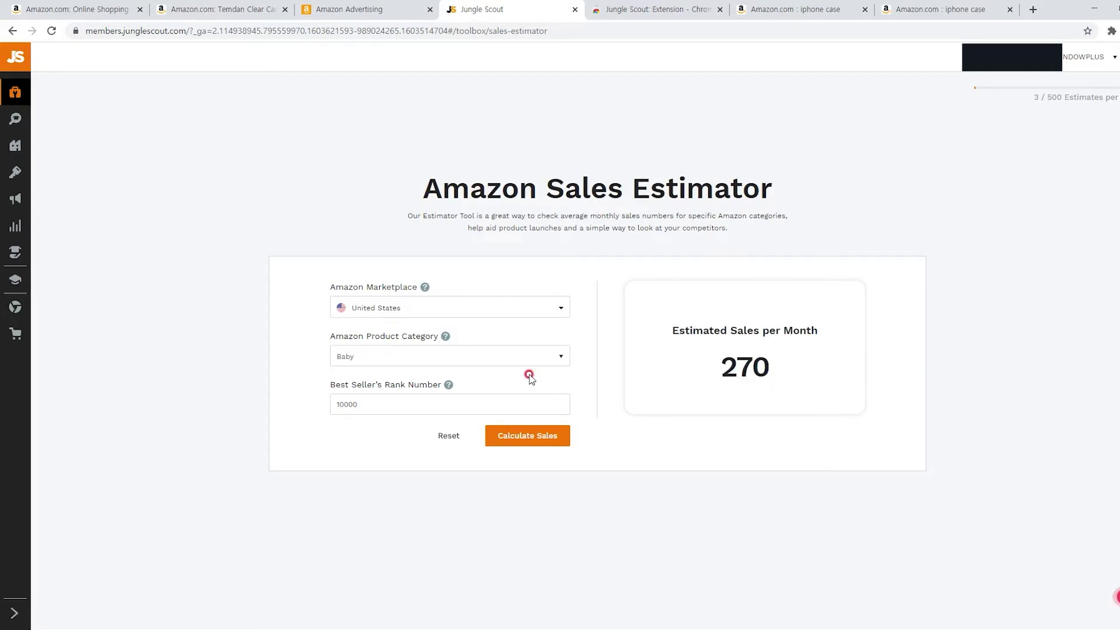
- Estimate the monthly sales for Best Seller's Rank 500 in the Home & Kitchen category
click(497, 357)
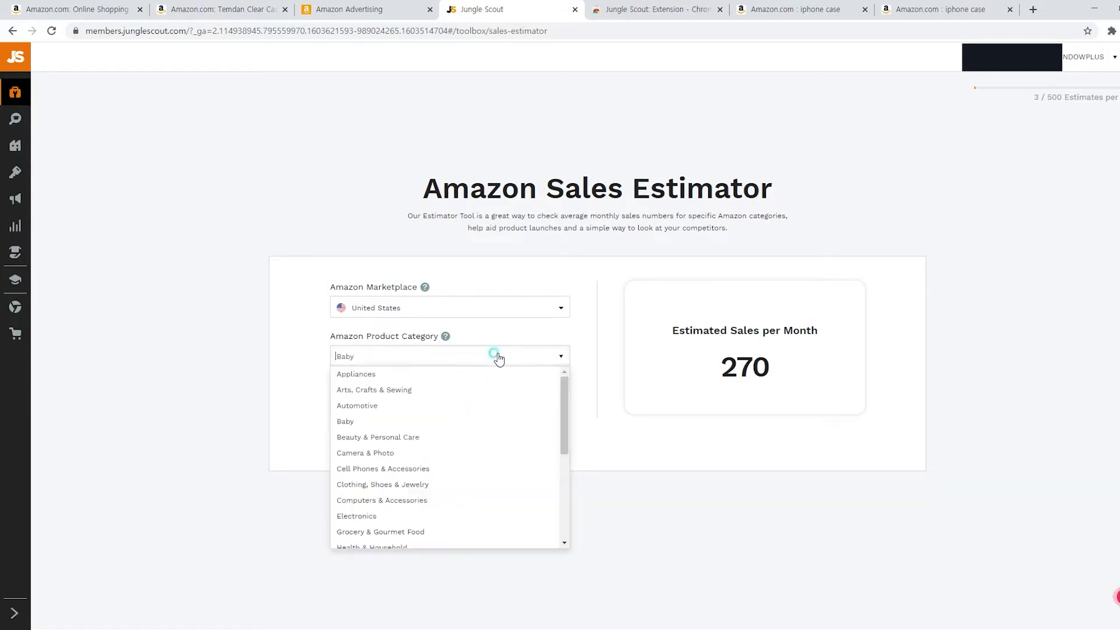
scroll(430, 466, down, 2)
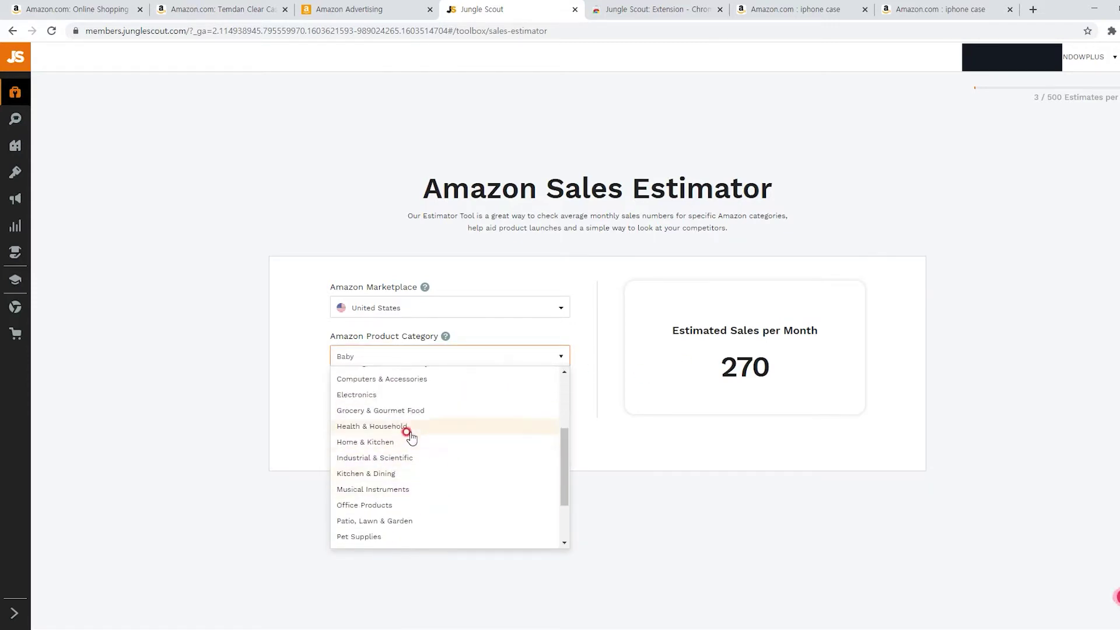
click(406, 441)
double_click(387, 401)
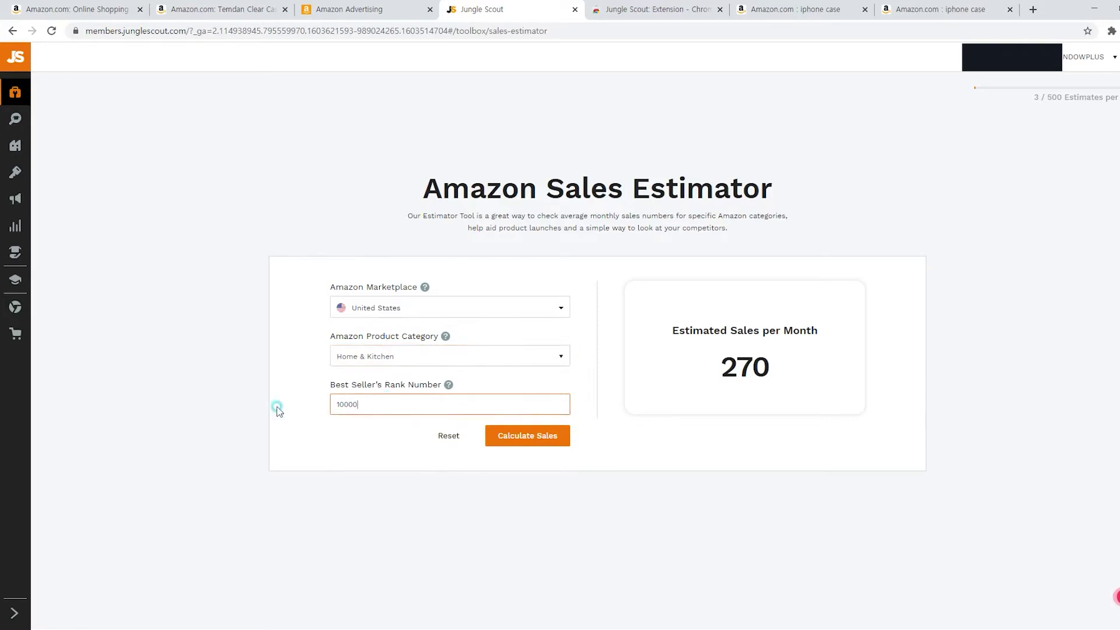
text(500)
key(Return)
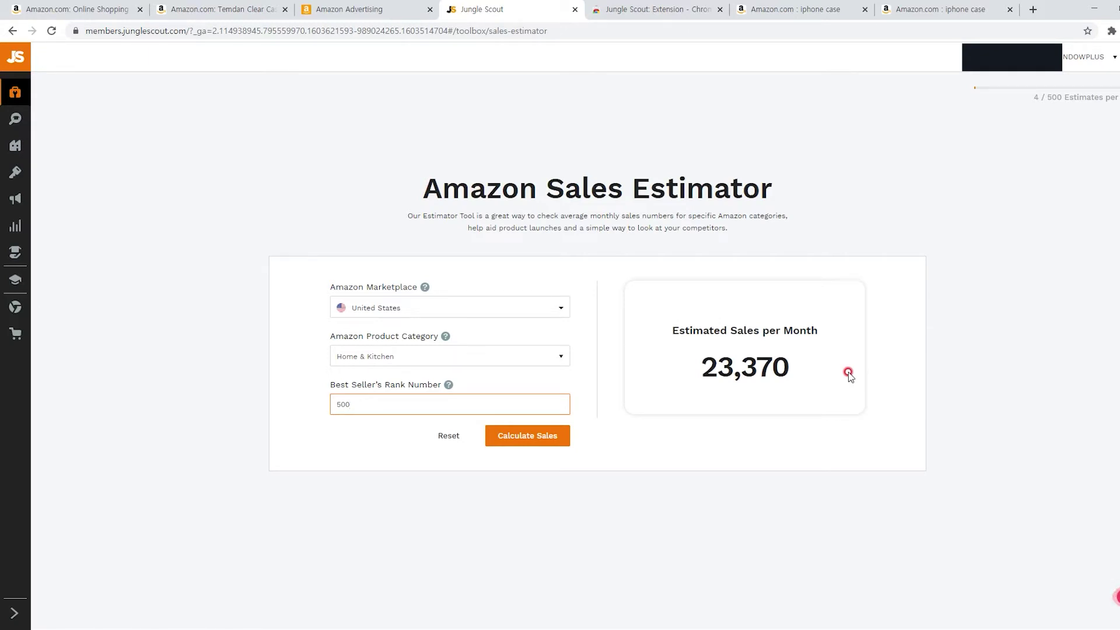
- Search the Product Database for Pet Supplies with sales between 20 and 500, and review the listed products
click(67, 155)
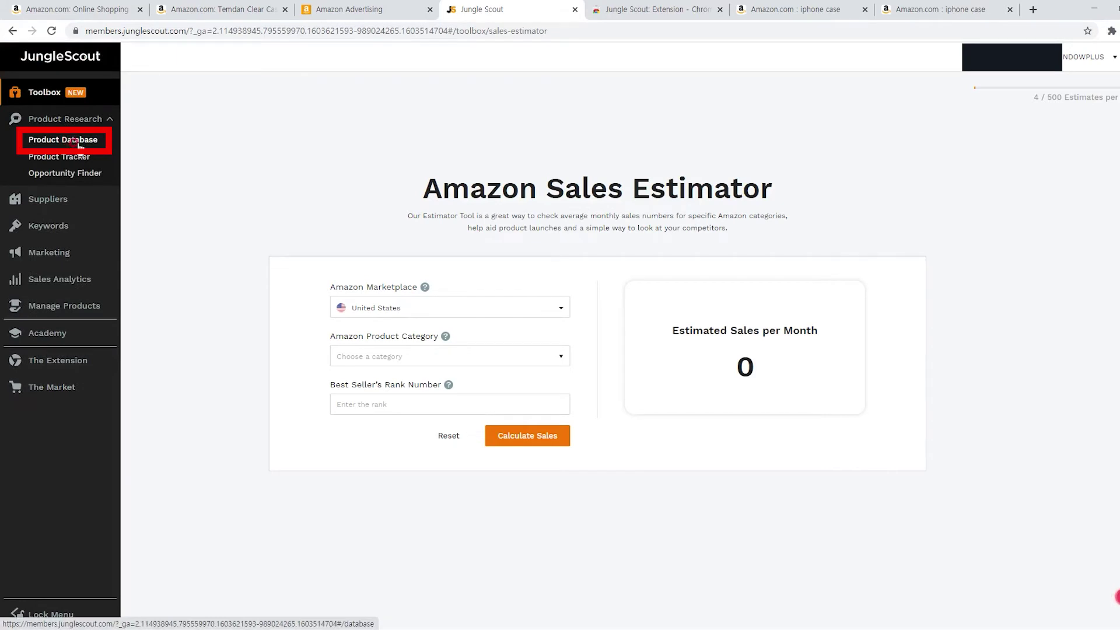
click(83, 142)
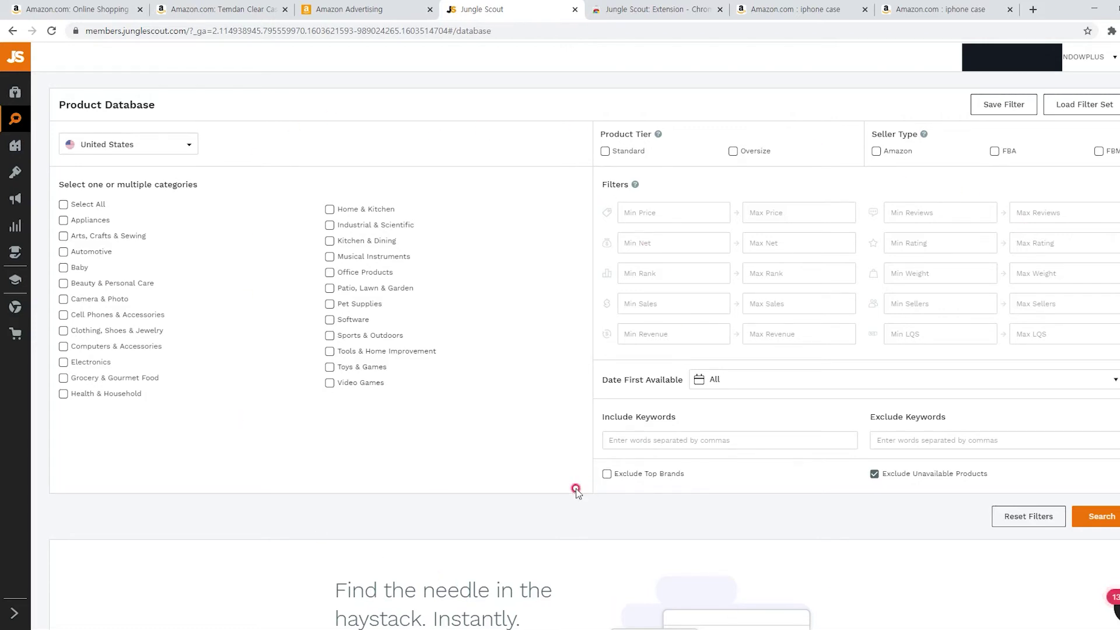
click(330, 304)
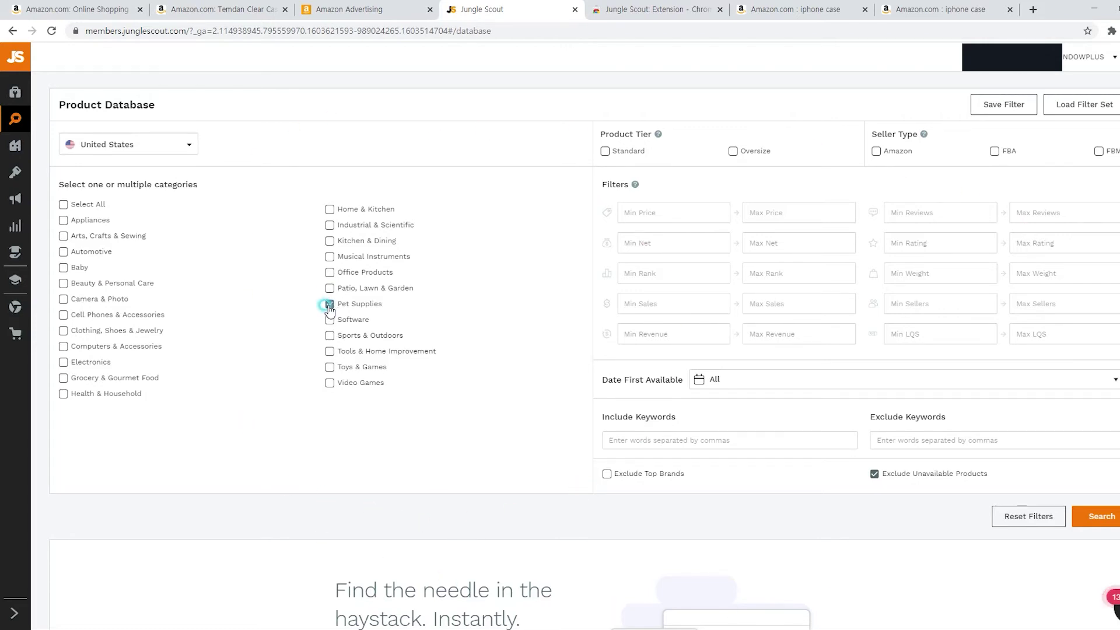
click(769, 304)
text(20)
click(807, 300)
text(500)
click(1103, 517)
scroll(701, 290, down, 2)
scroll(712, 298, down, 4)
scroll(727, 245, up, 2)
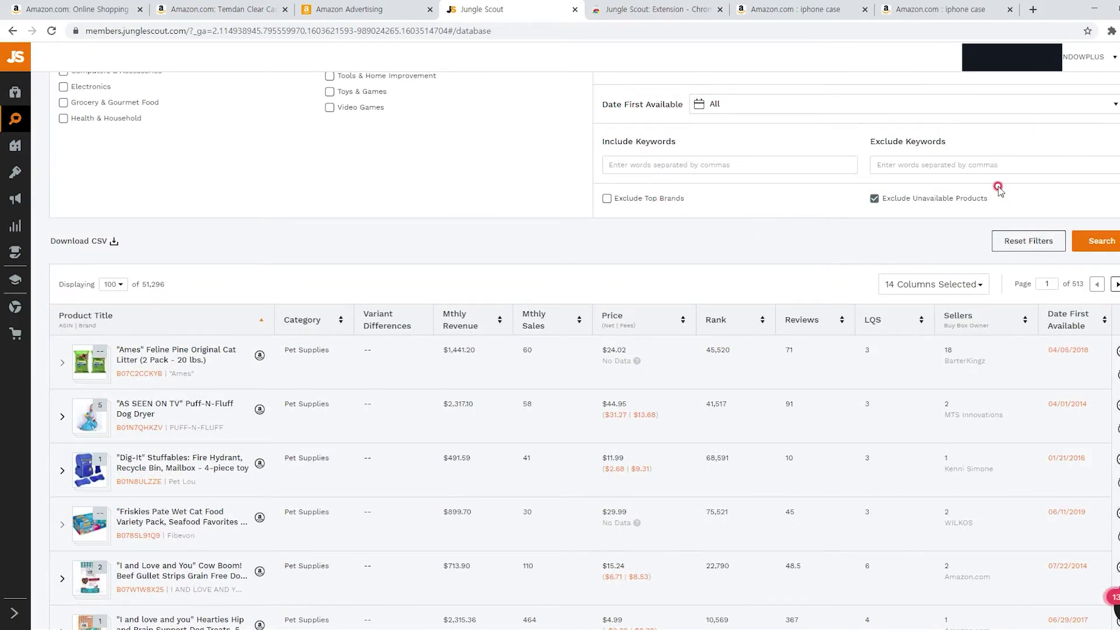
scroll(789, 439, down, 8)
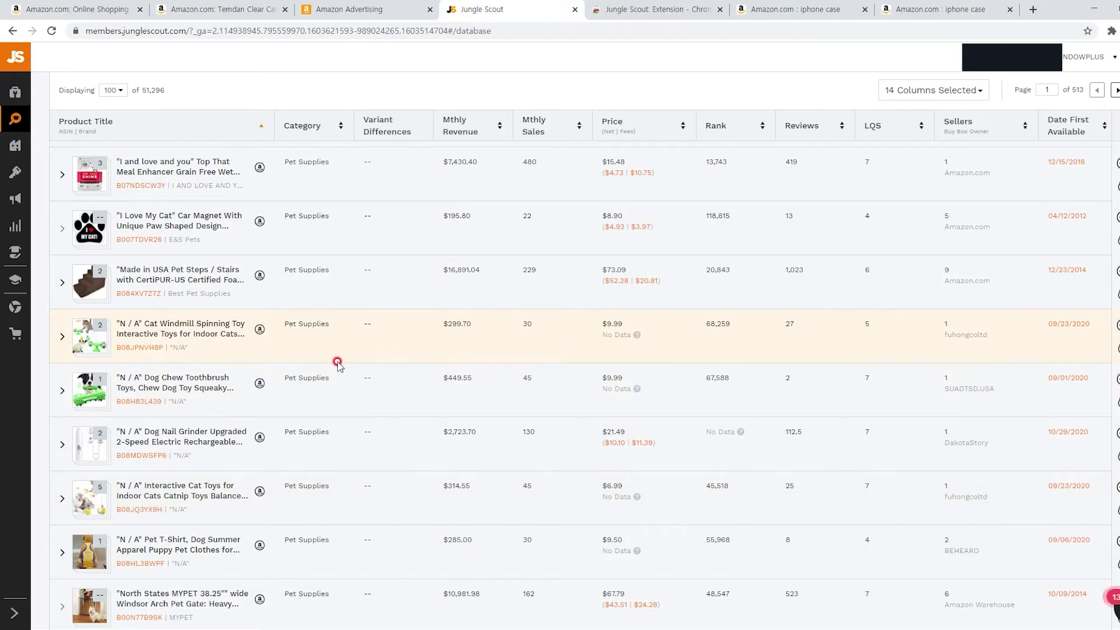
- Select the Temdan Clear Case's ASIN in the Amazon iphone case results and open Keyword Scout in Jungle Scout
key(ctrl+9)
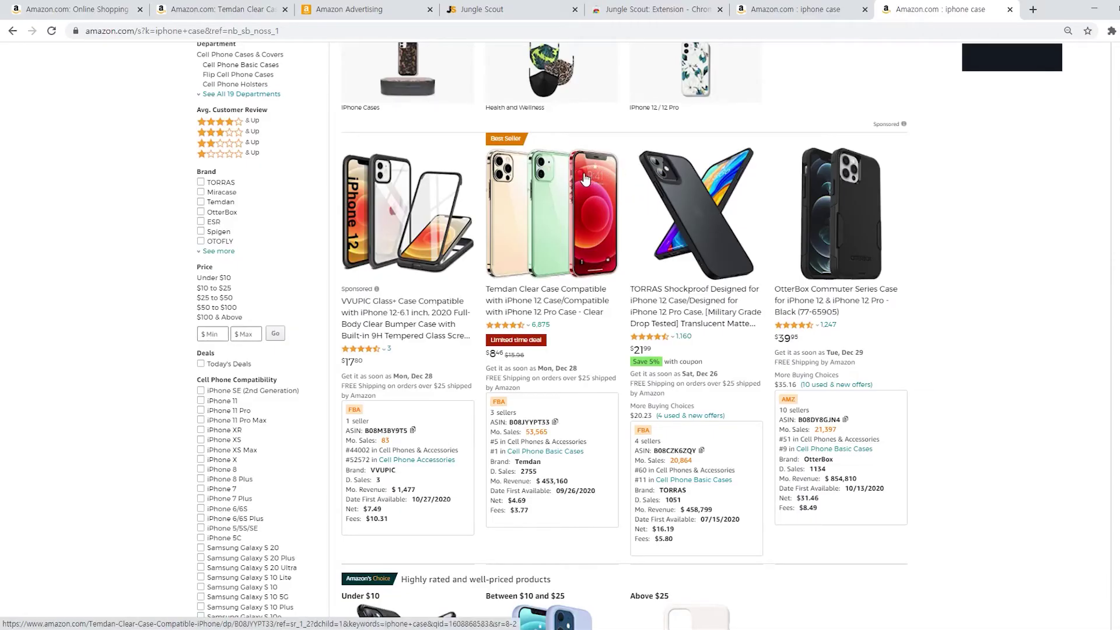
double_click(530, 421)
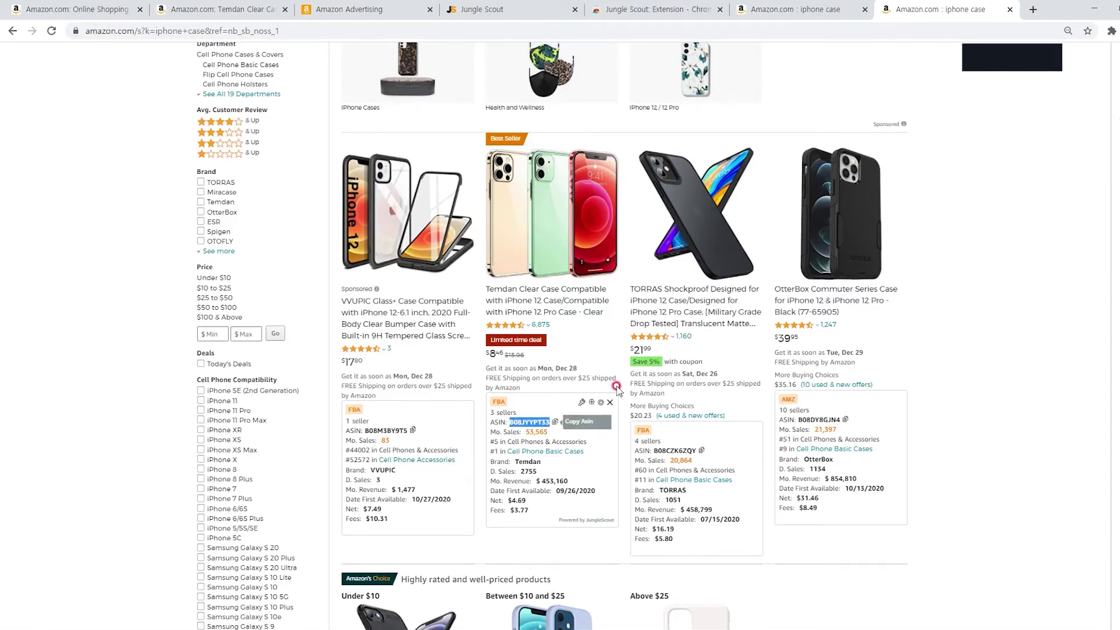
click(489, 7)
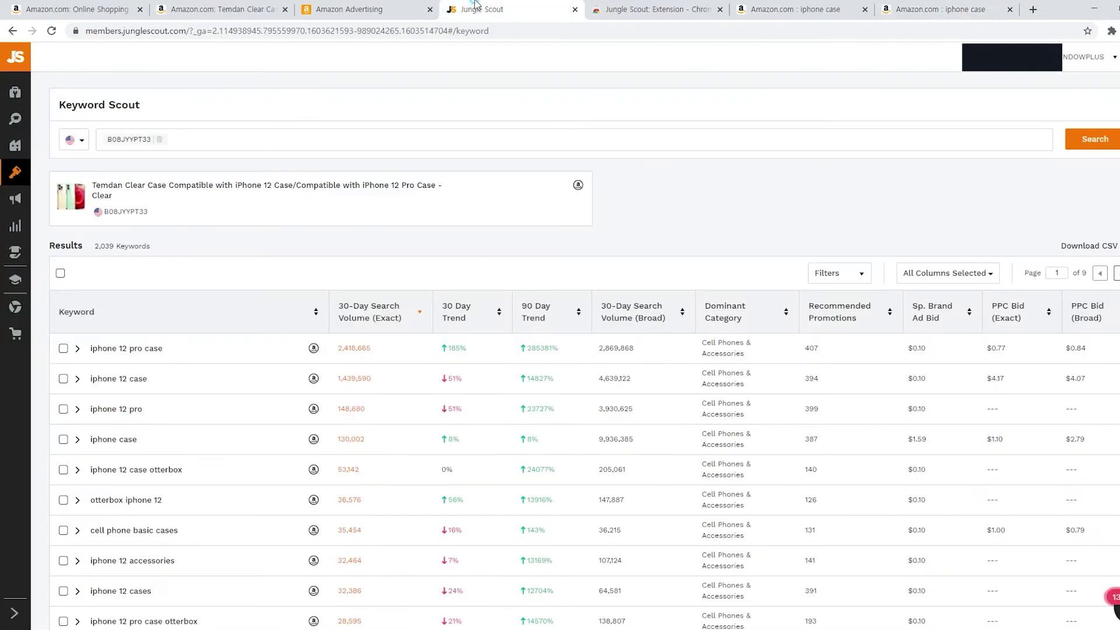
mouse_move(16, 248)
click(63, 228)
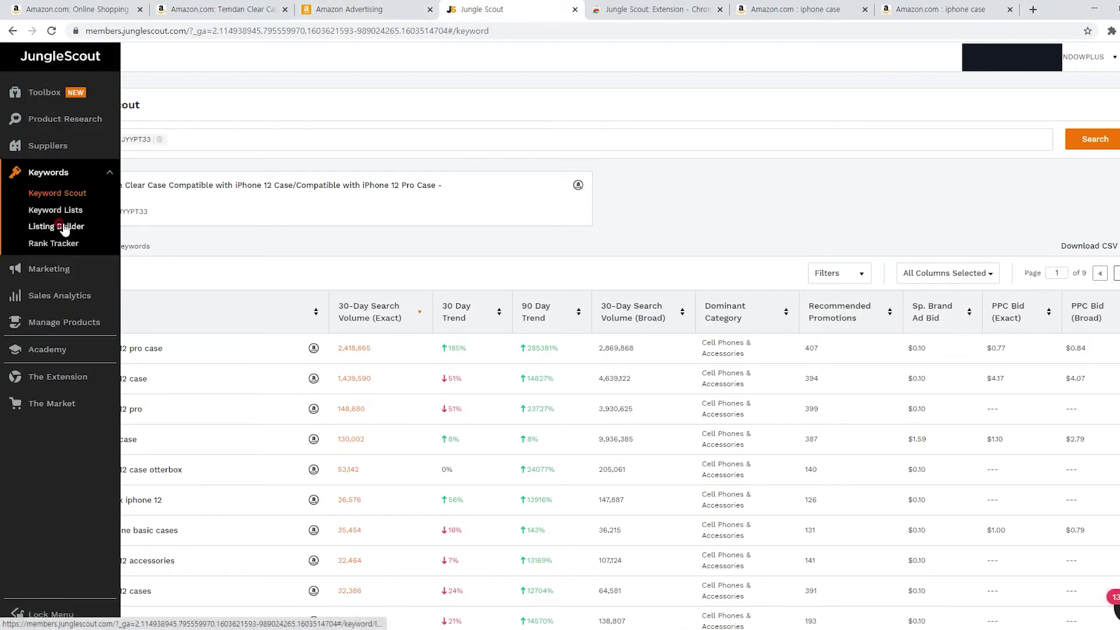
click(71, 193)
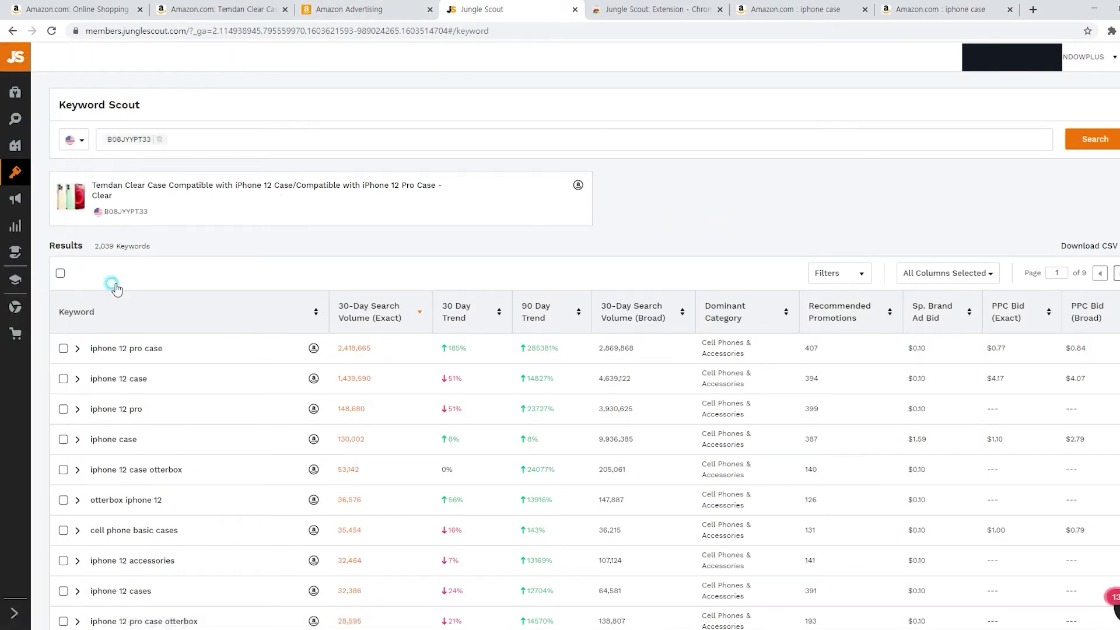
- Review the Keyword Scout results for ASIN B08JYYPT33 and check the "iphone 12 pro case" bids in the Amazon Advertising campaign
click(233, 139)
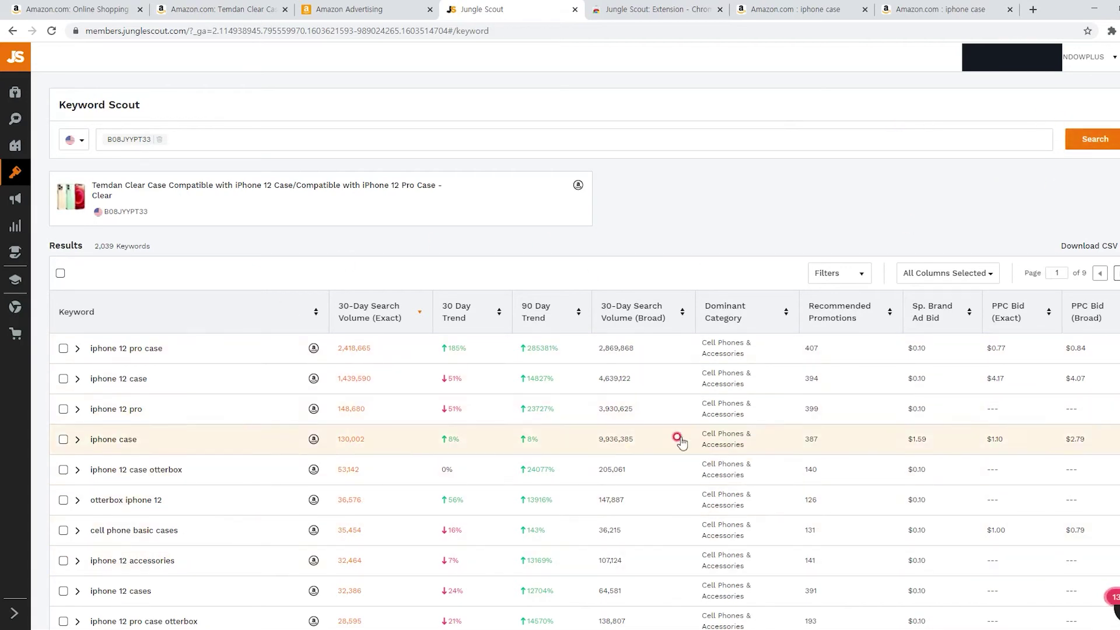
scroll(700, 362, down, 1)
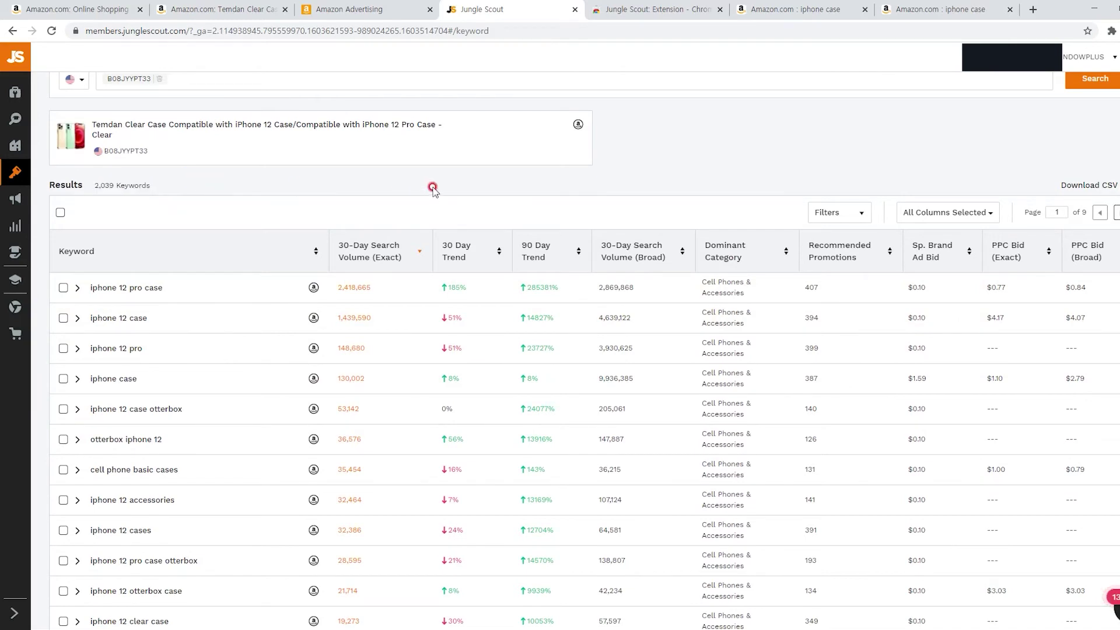
scroll(435, 193, down, 1)
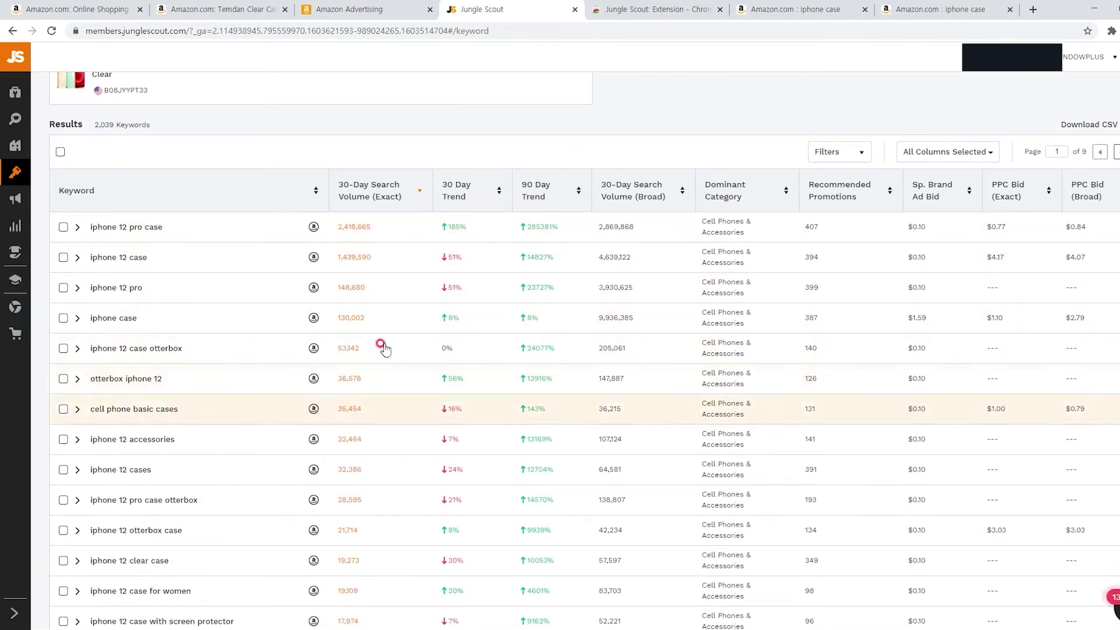
mouse_move(545, 201)
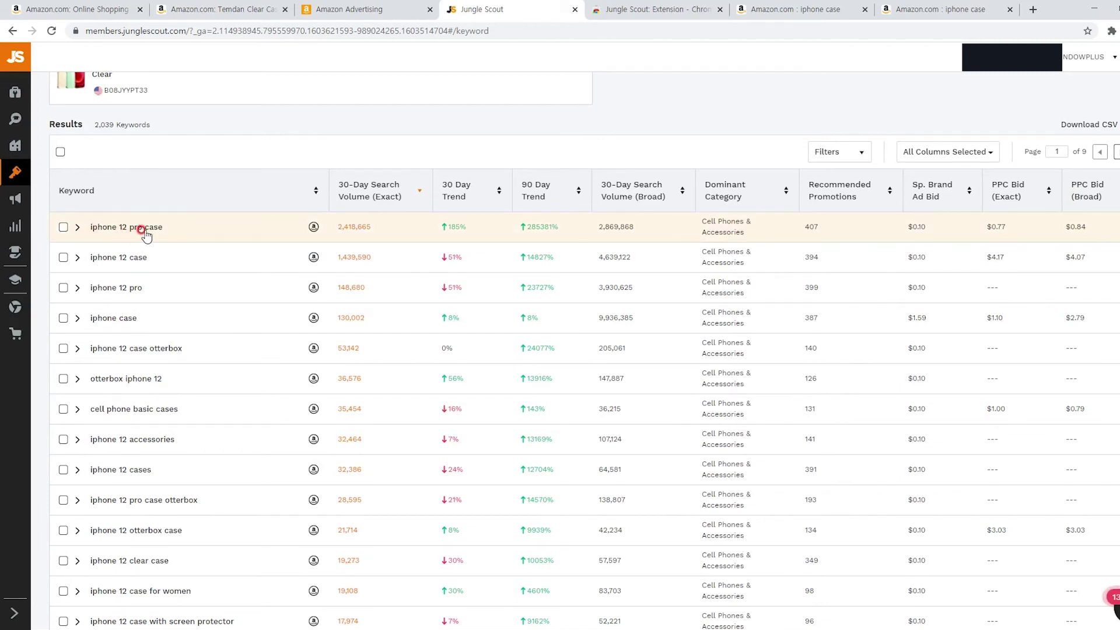
click(367, 8)
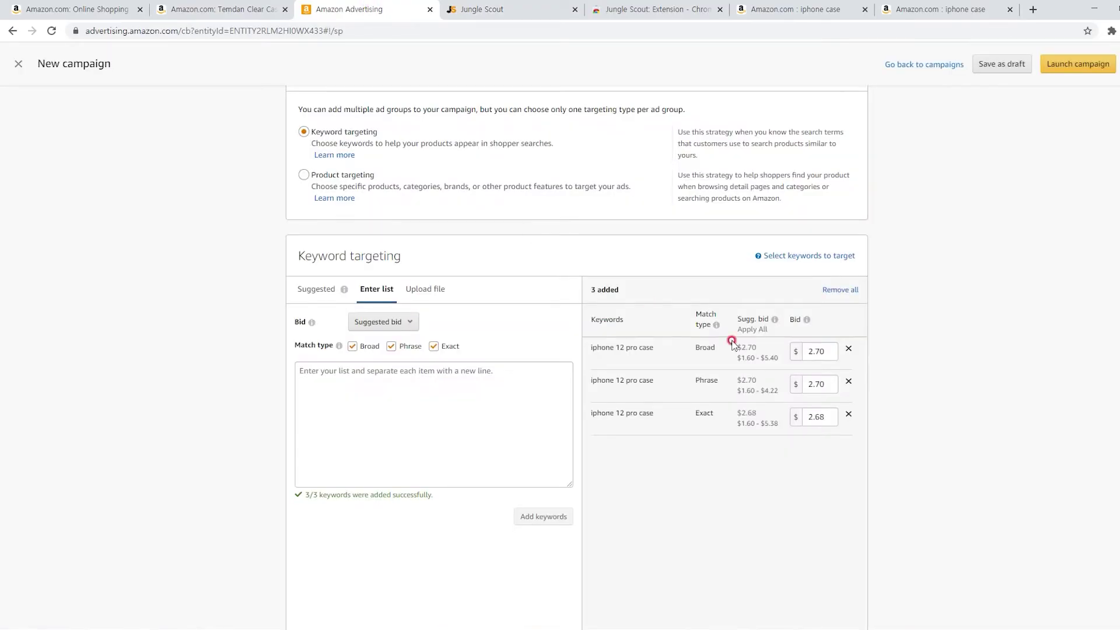
scroll(782, 358, down, 2)
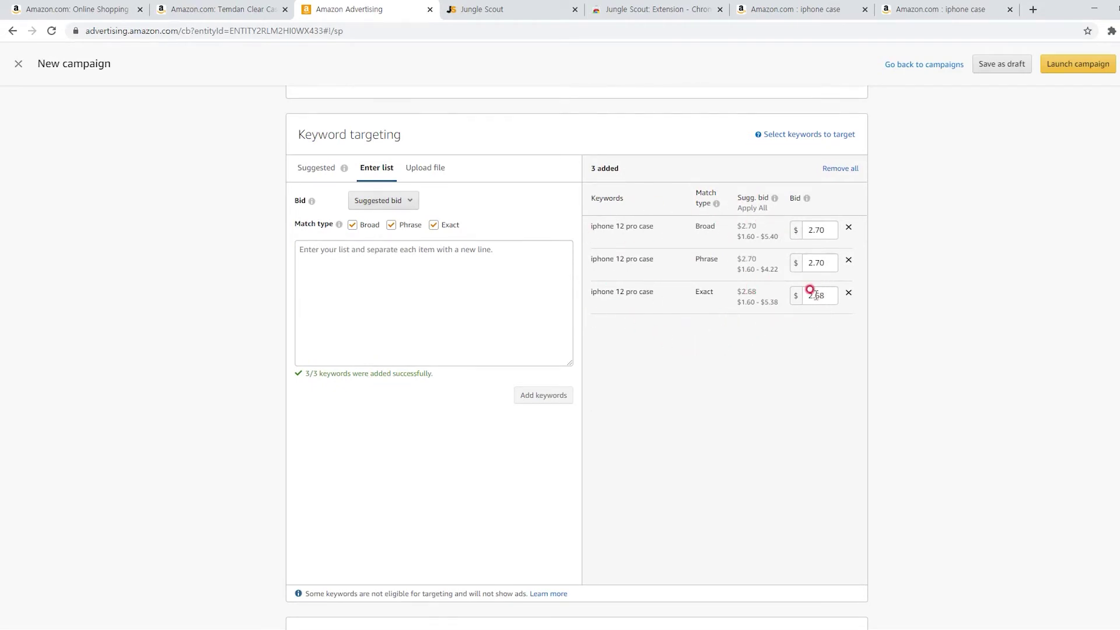
- Copy the keyword "iphone 12 case" from Keyword Scout and add it to the Amazon Advertising campaign's keyword targeting as broad, phrase and exact
click(518, 10)
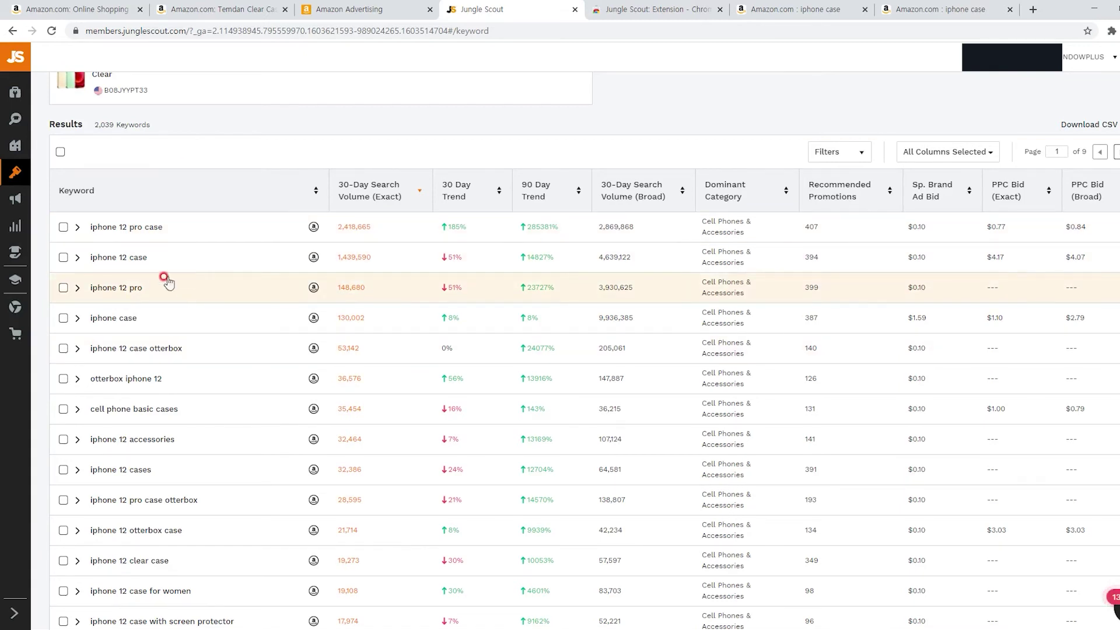
drag(160, 256, 82, 257)
key(ctrl+c)
click(330, 10)
click(473, 308)
key(ctrl+v)
click(558, 394)
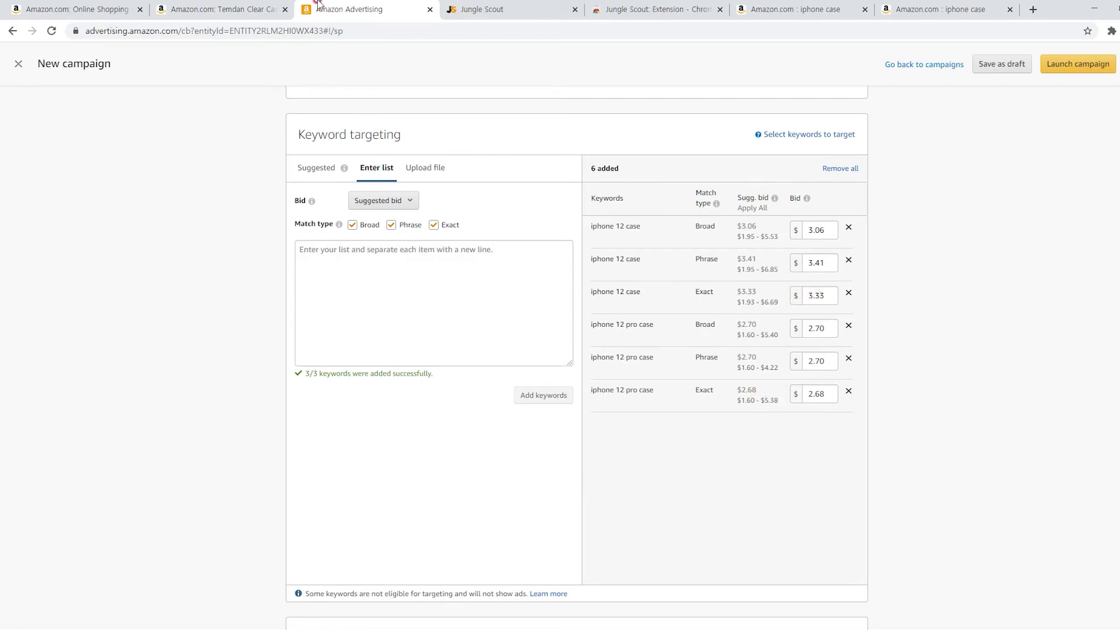
- Compare Keyword Scout's exact and broad PPC bids for "iphone 12 case" with the suggested bids in Amazon Advertising
click(501, 10)
click(75, 257)
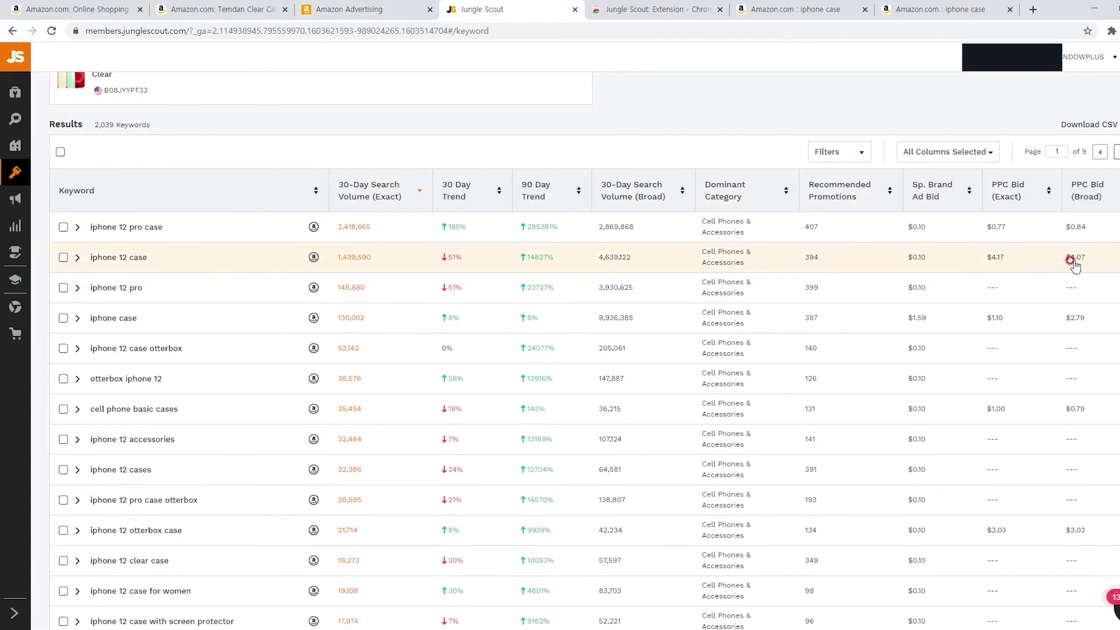
click(360, 7)
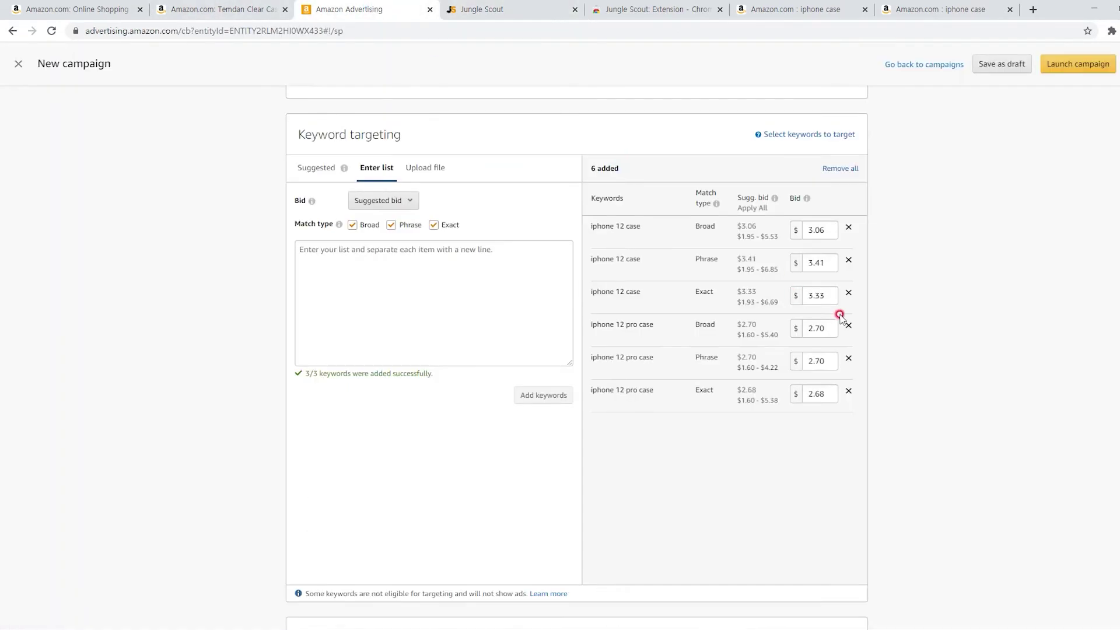
- Review the "iphone 12 case" bids in the Amazon Advertising campaign and open the marketing Promotions page in Jungle Scout
drag(777, 300, 586, 220)
click(614, 229)
click(475, 8)
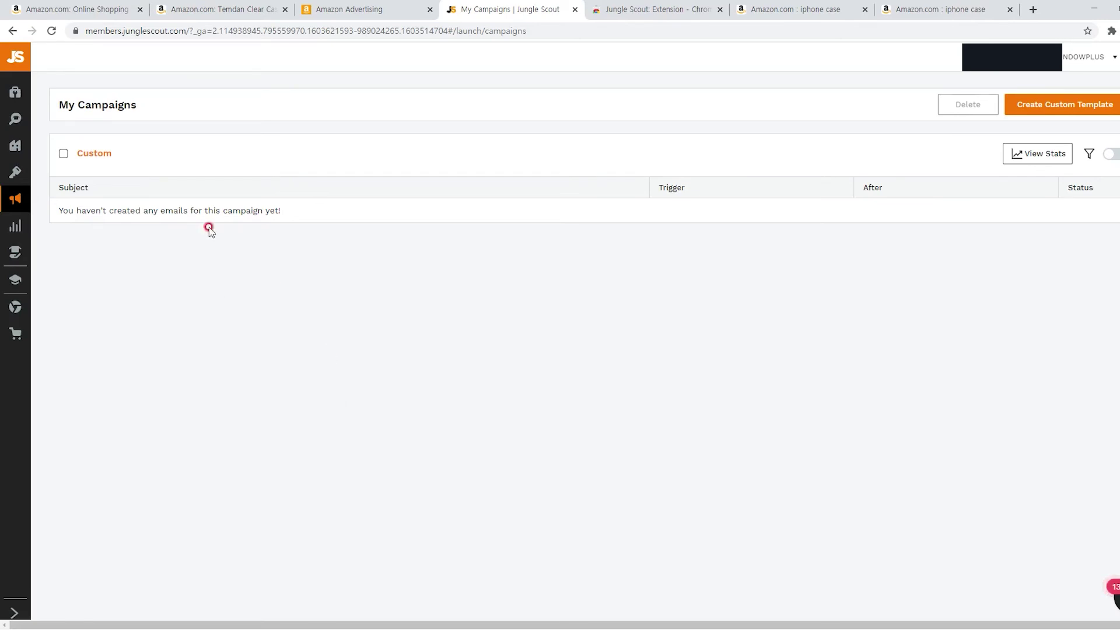
mouse_move(17, 205)
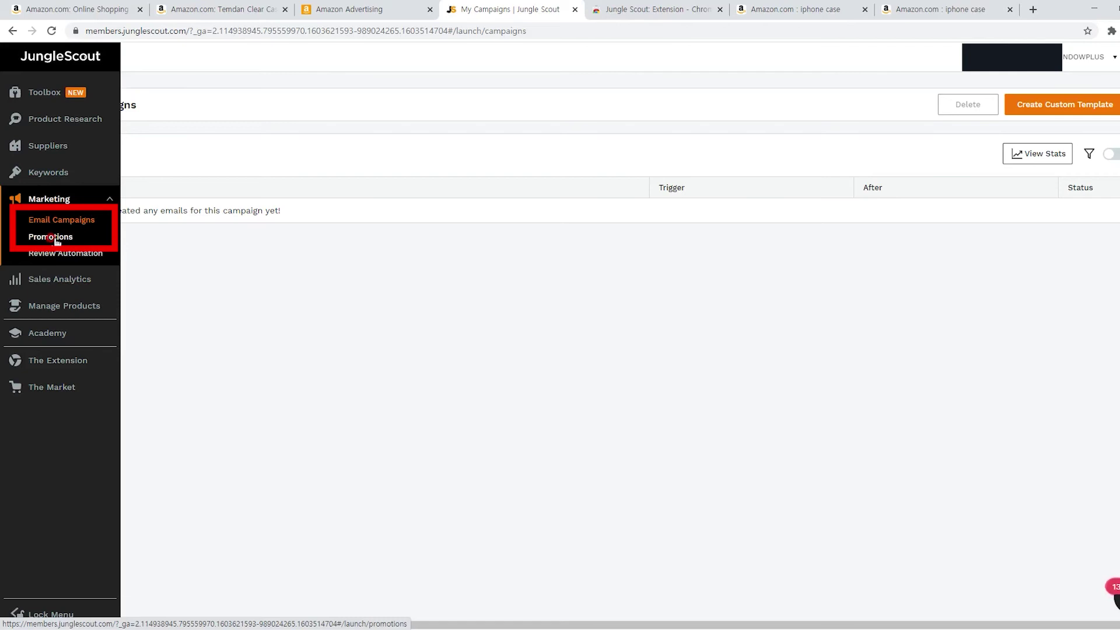
click(55, 238)
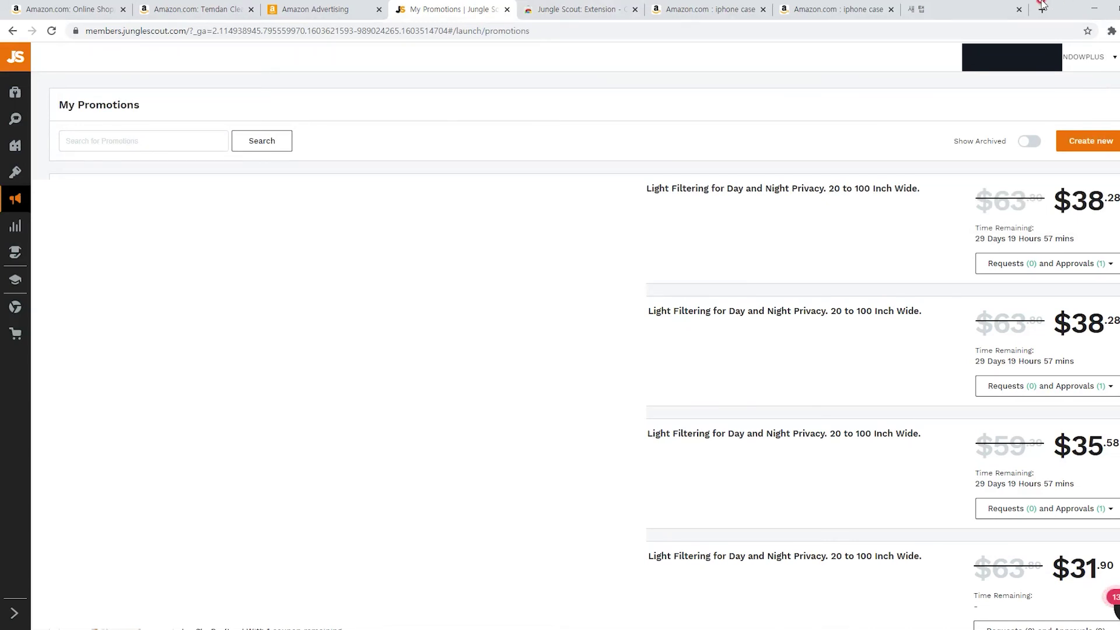
- Place the JumpSend page beside Jungle Scout and examine the discounted Amazon products in its US deals listing
drag(940, 8, 726, 6)
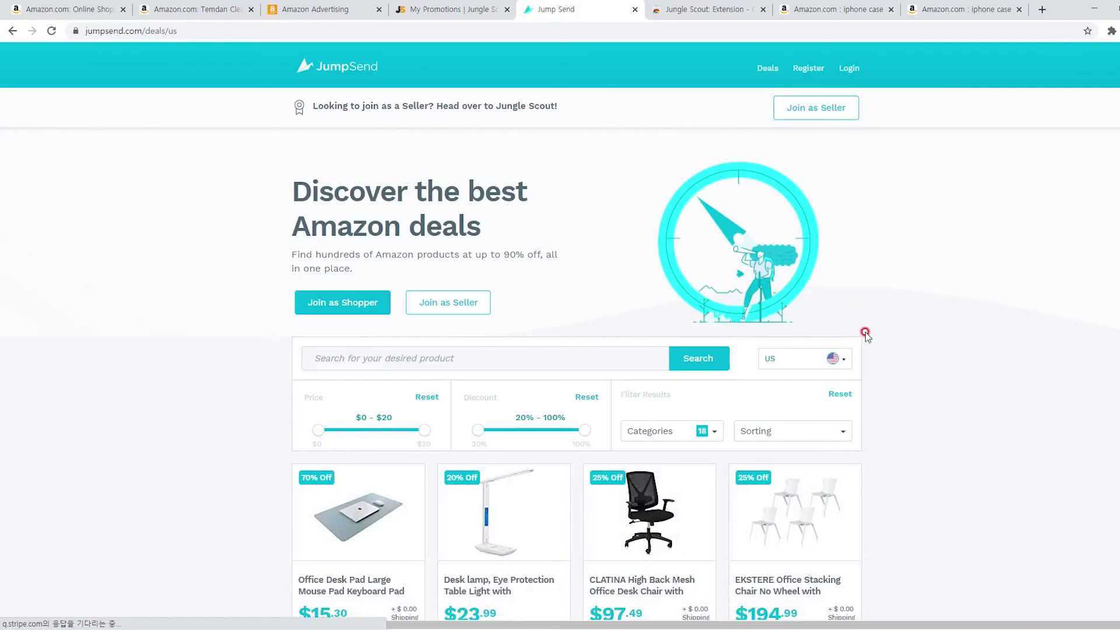
scroll(865, 334, down, 3)
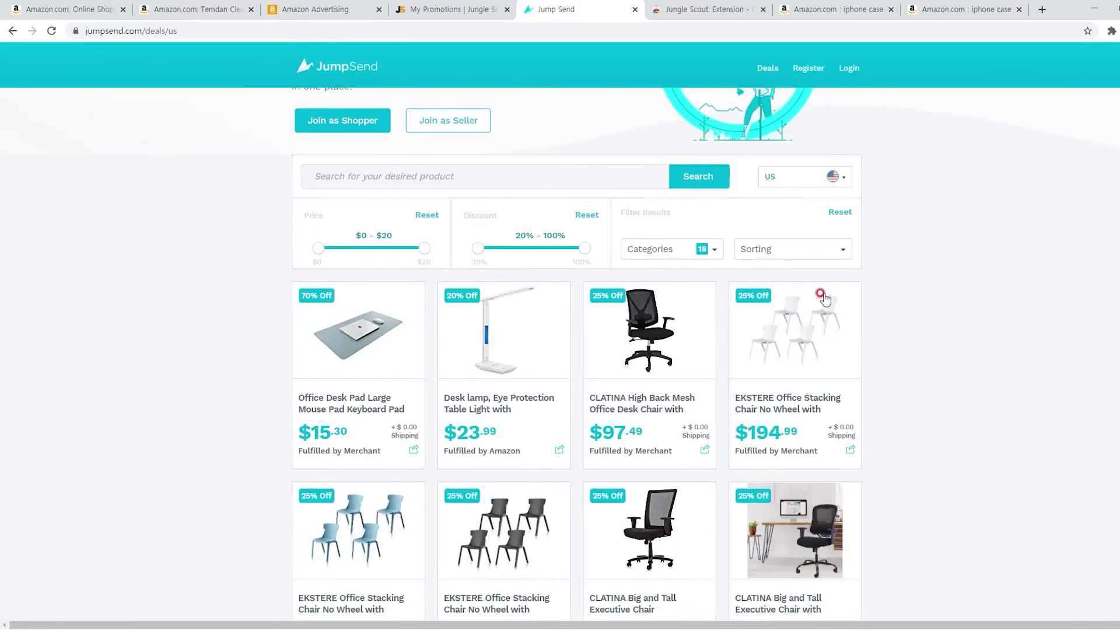
scroll(601, 499, down, 3)
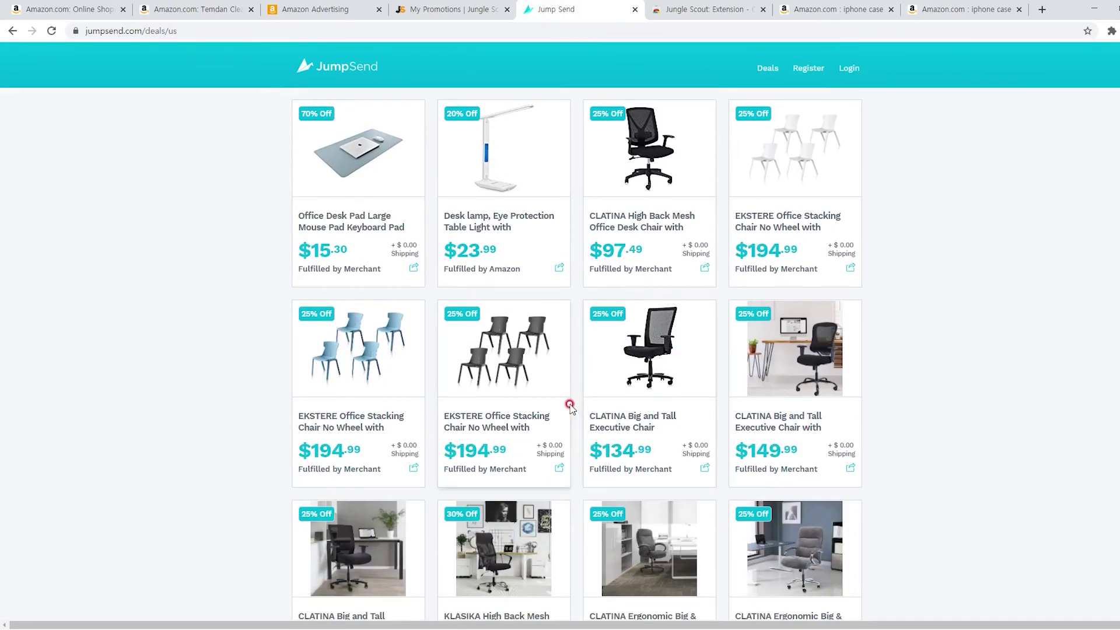
scroll(858, 412, up, 2)
scroll(887, 397, down, 2)
scroll(470, 395, down, 2)
scroll(441, 292, down, 2)
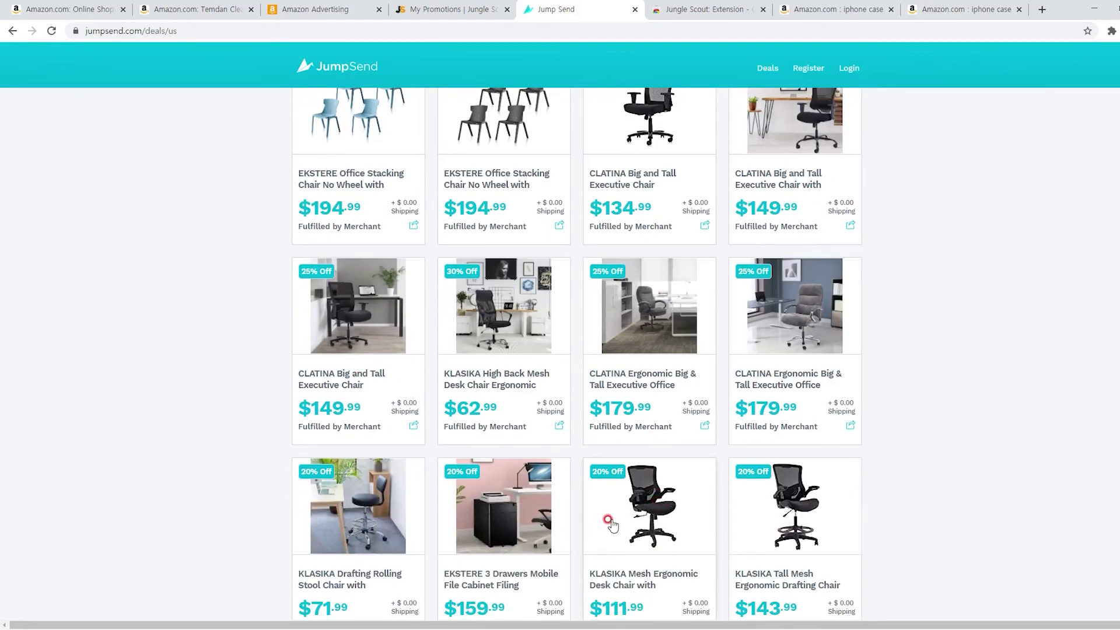
scroll(610, 523, down, 3)
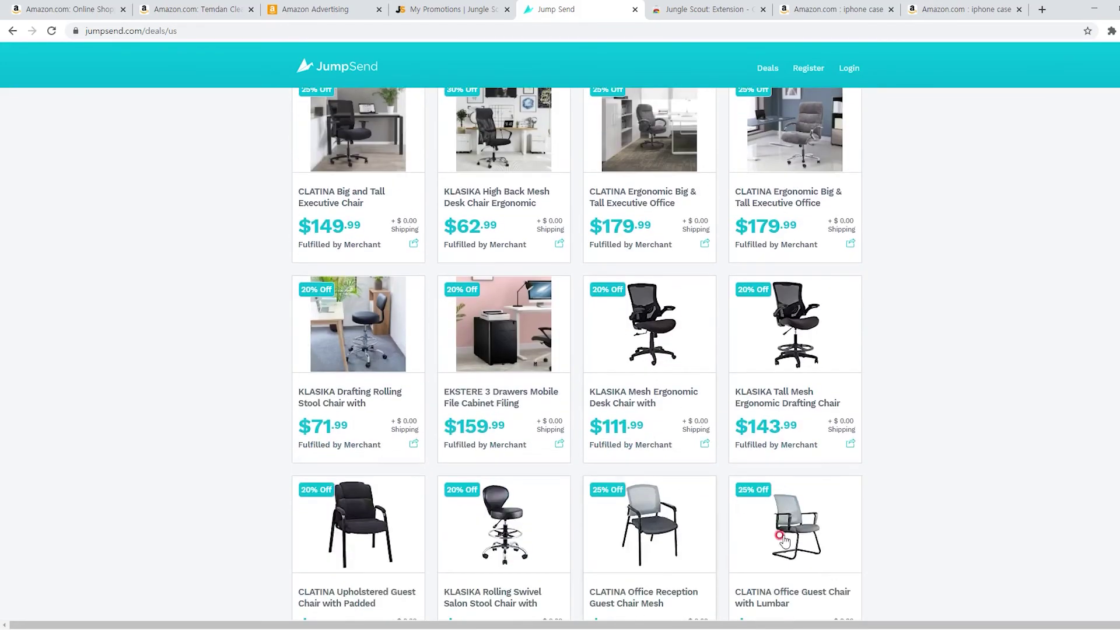
scroll(882, 420, down, 6)
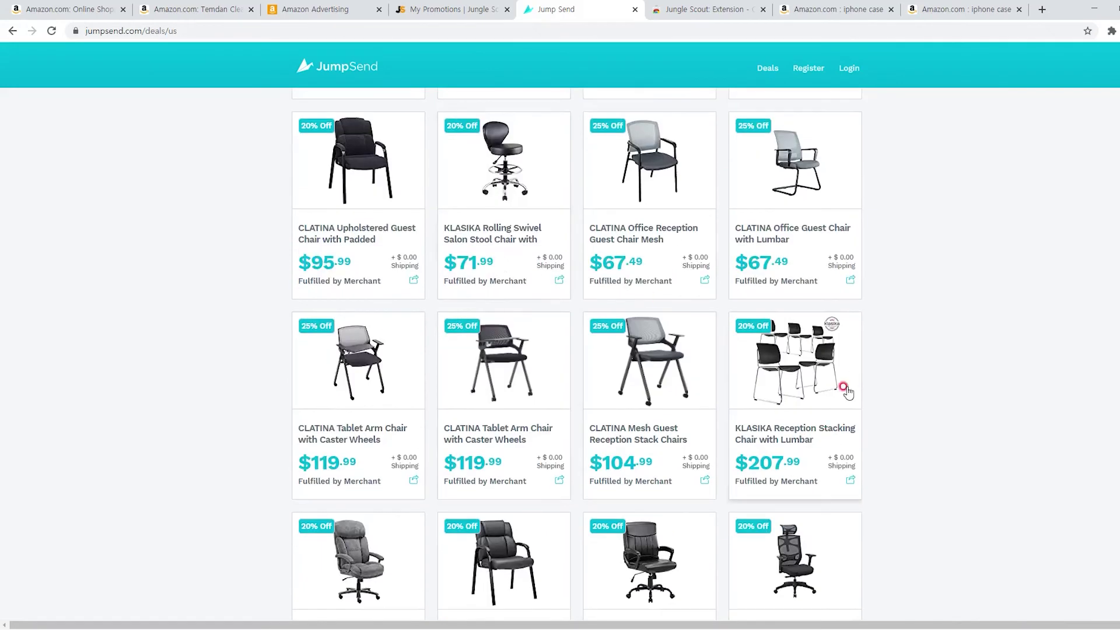
- Check the grey CLATINA Tablet Arm Chair deal on JumpSend against its Amazon listing and close the deal details
click(364, 429)
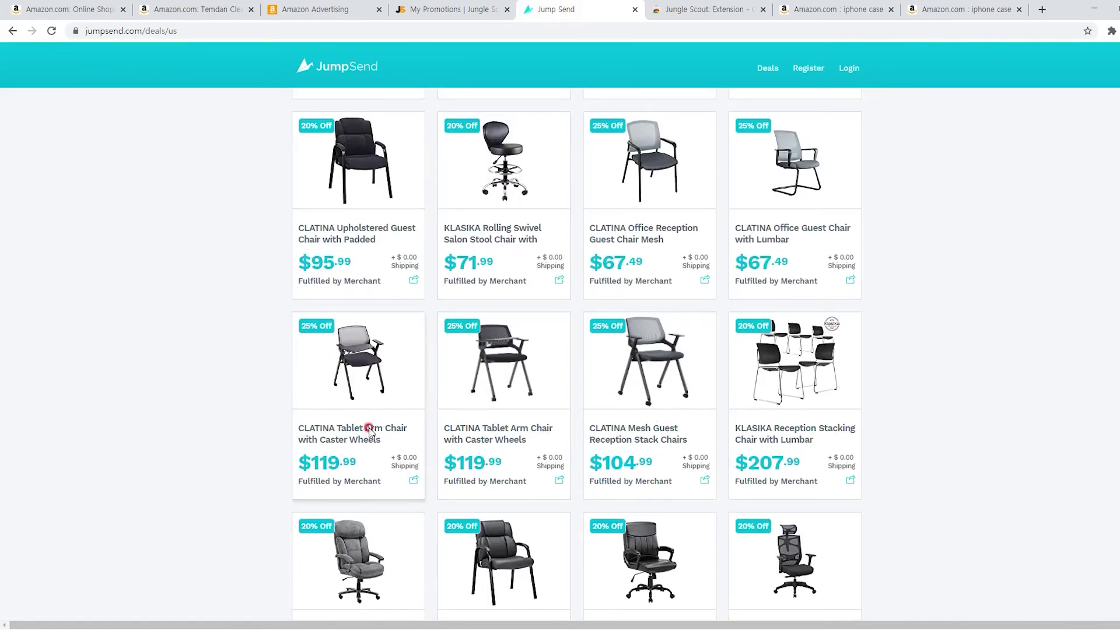
click(663, 441)
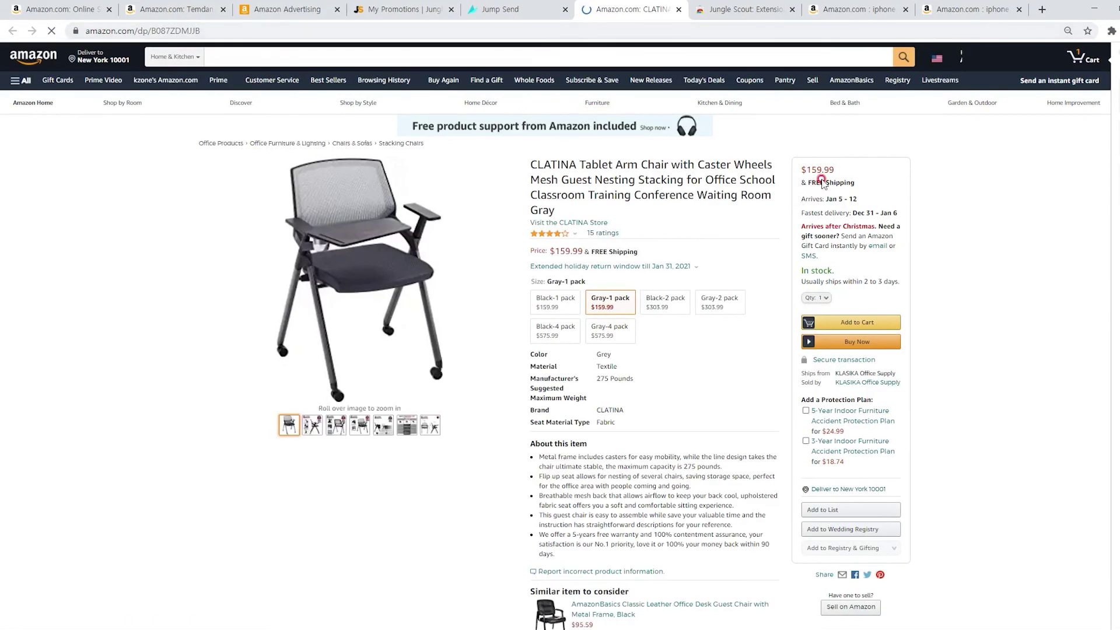
click(521, 6)
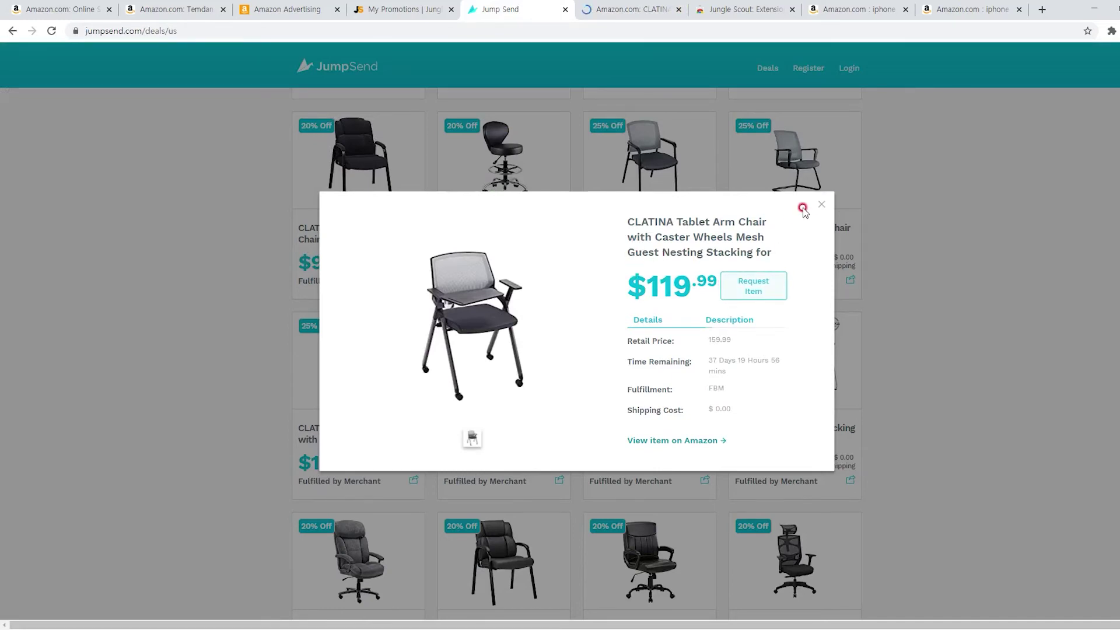
click(820, 204)
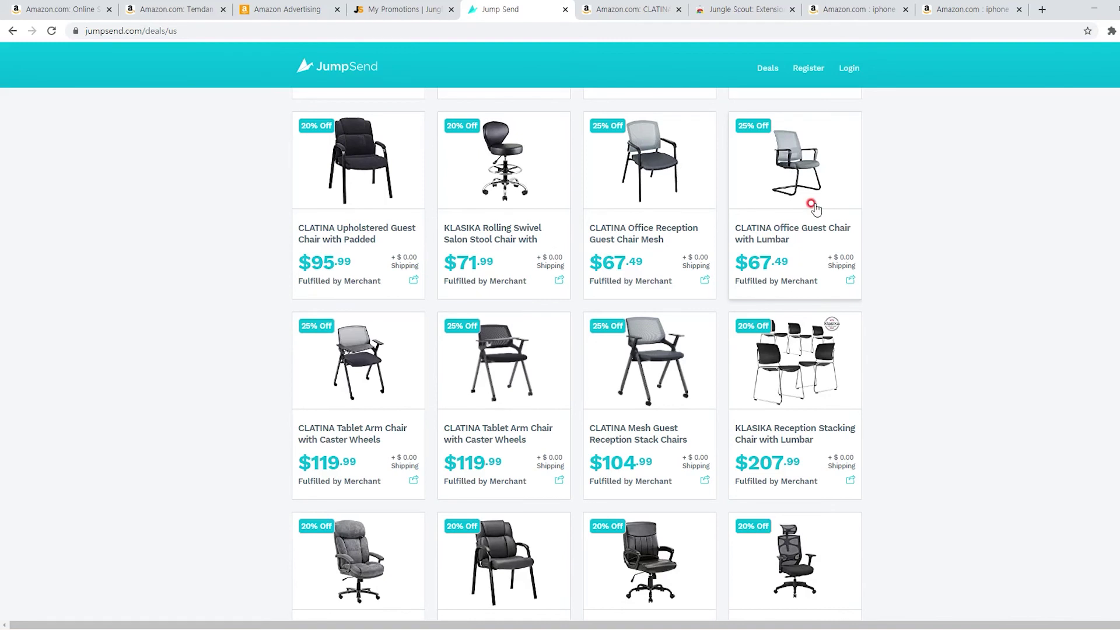
- Switch back from JumpSend to Jungle Scout and open the marketing Email Campaigns page
click(402, 8)
click(502, 9)
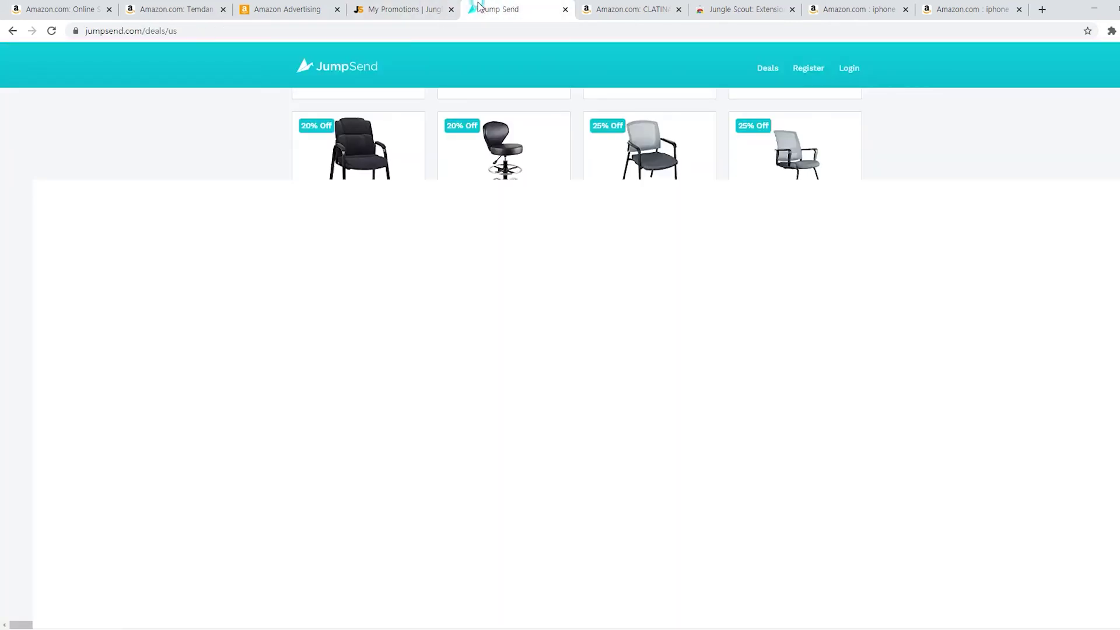
click(419, 5)
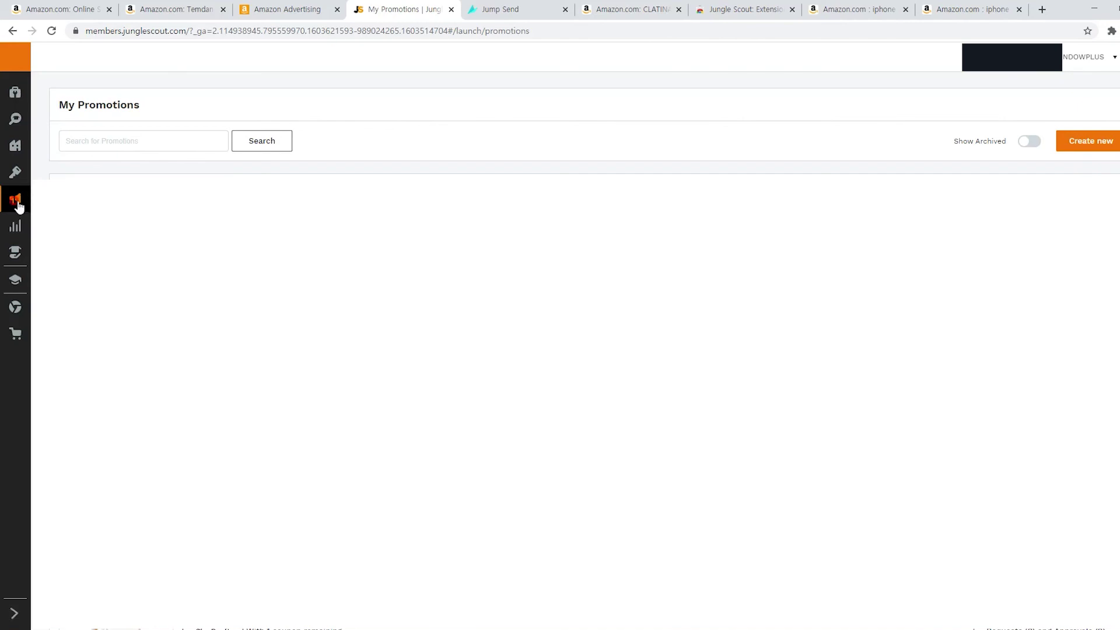
click(36, 219)
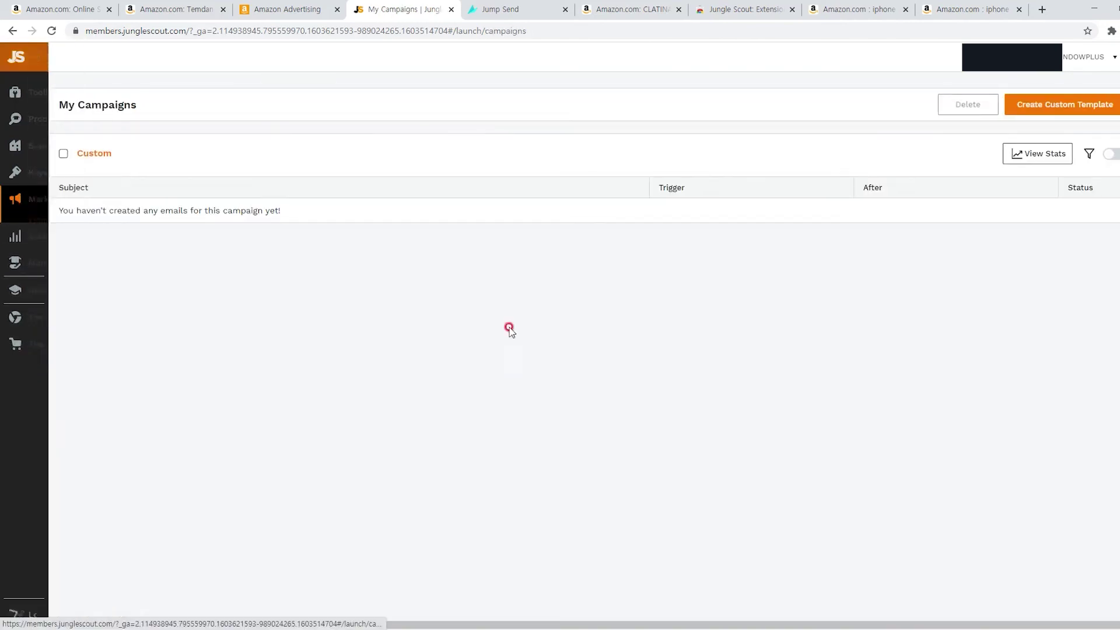